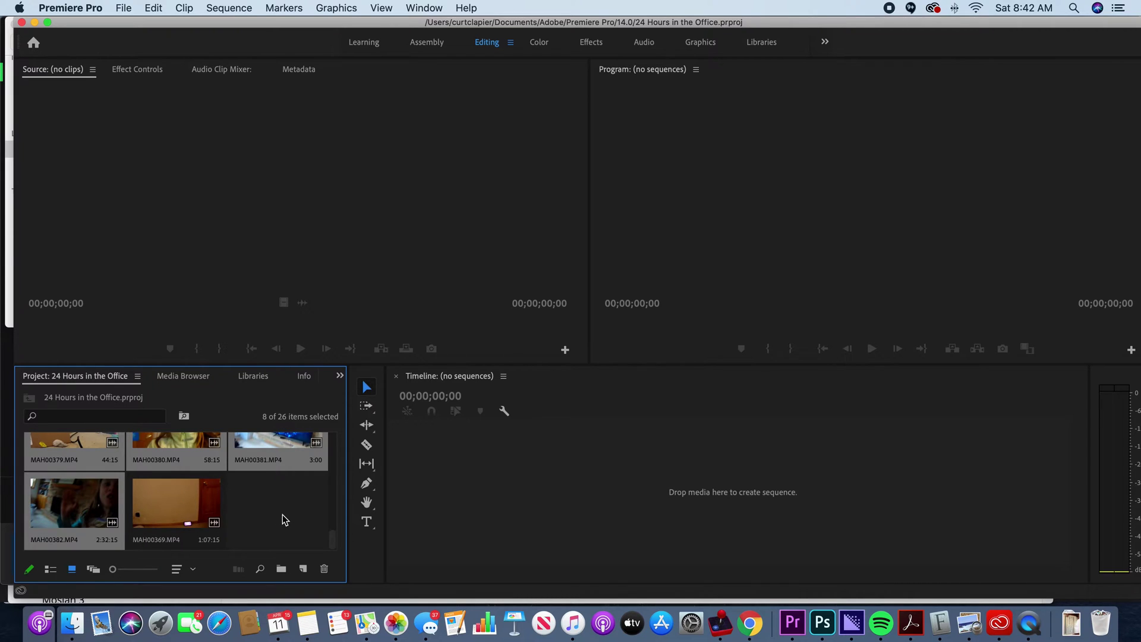
Step: Load MAH00382.MP4 into the Source monitor and scrub through its footage
click(78, 516)
double_click(79, 515)
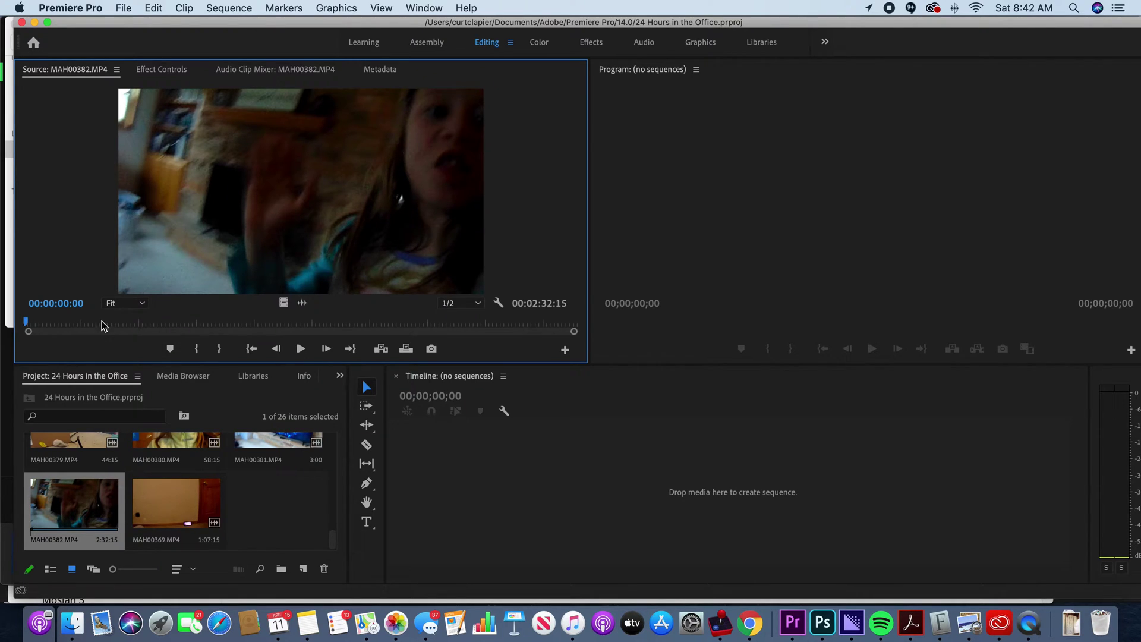
drag(36, 323, 158, 324)
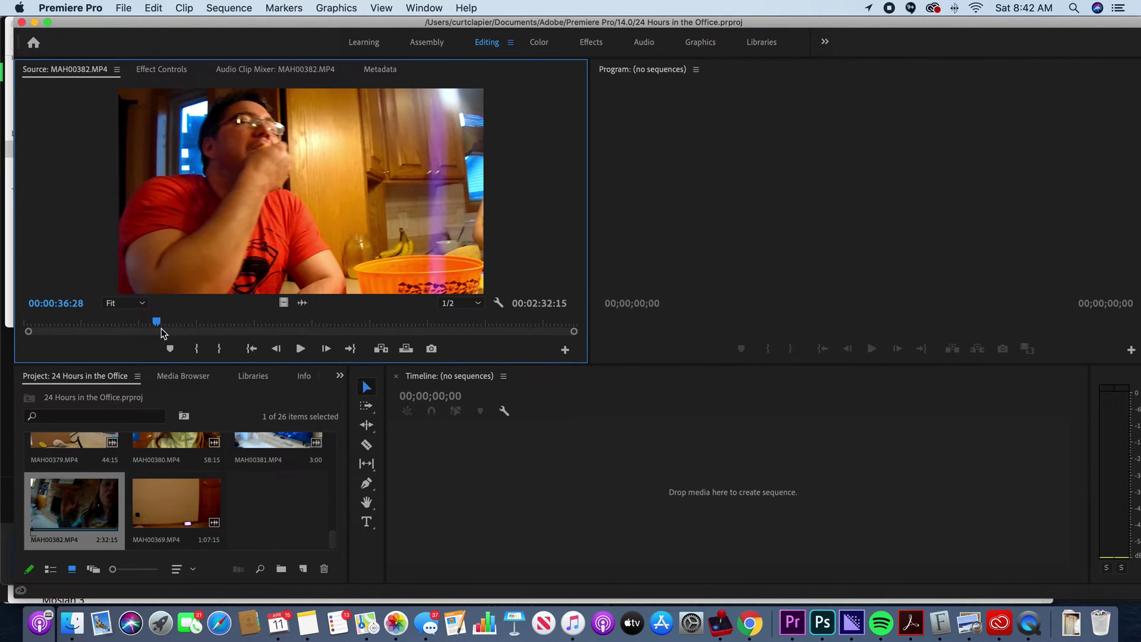
drag(158, 324, 27, 323)
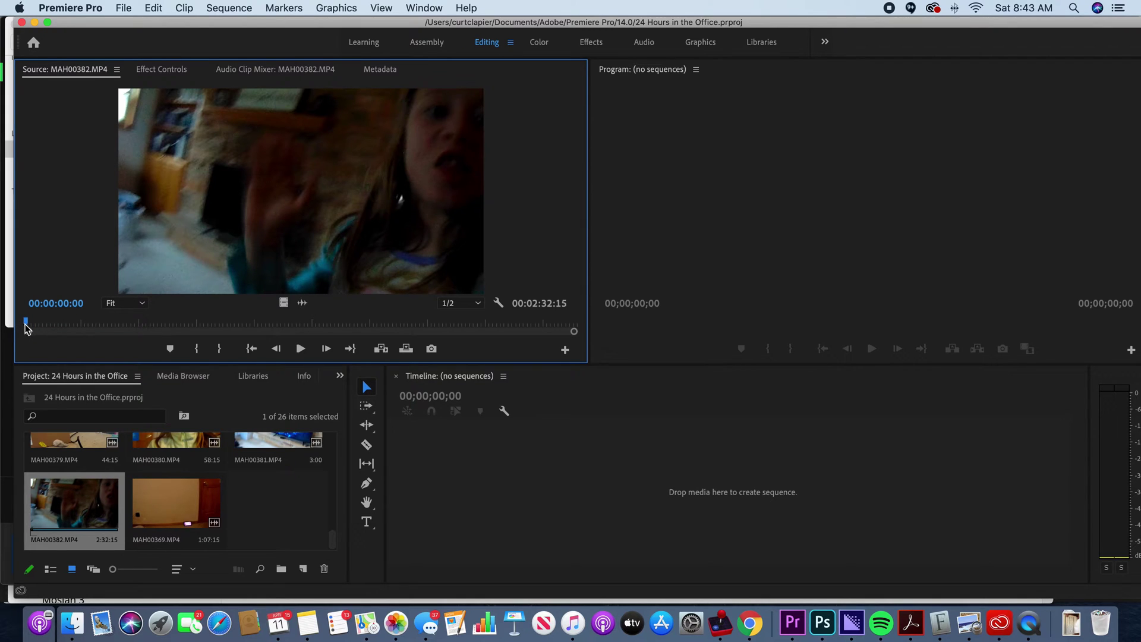
mouse_move(25, 328)
mouse_down()
mouse_move(37, 331)
mouse_move(25, 329)
mouse_up()
scroll(194, 510, up, 3)
scroll(194, 510, up, 3)
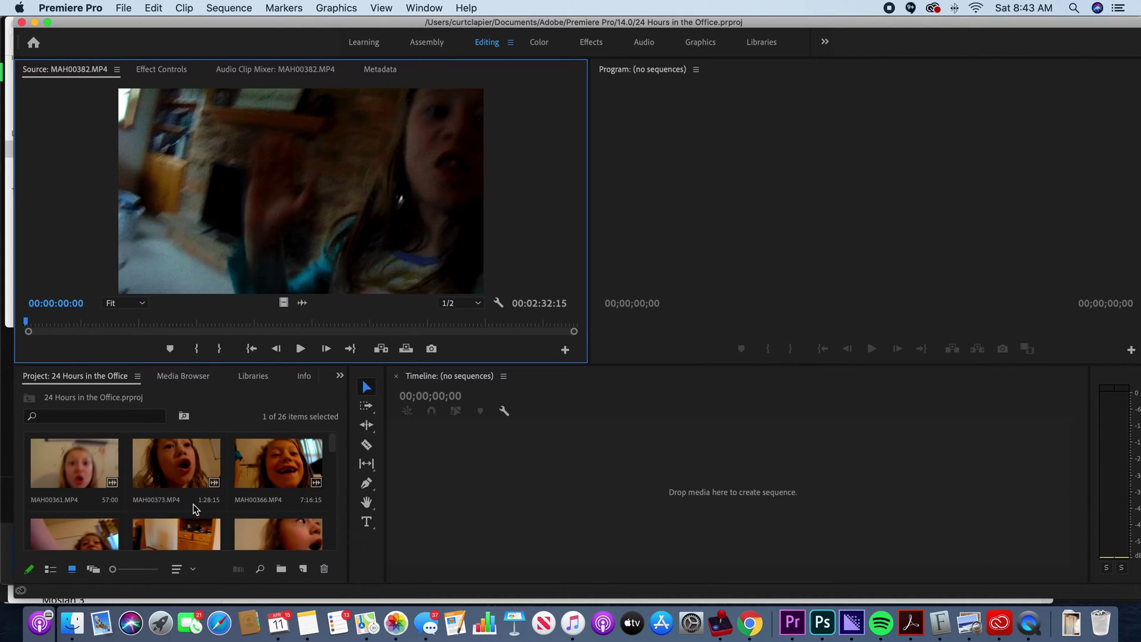
scroll(178, 513, up, 3)
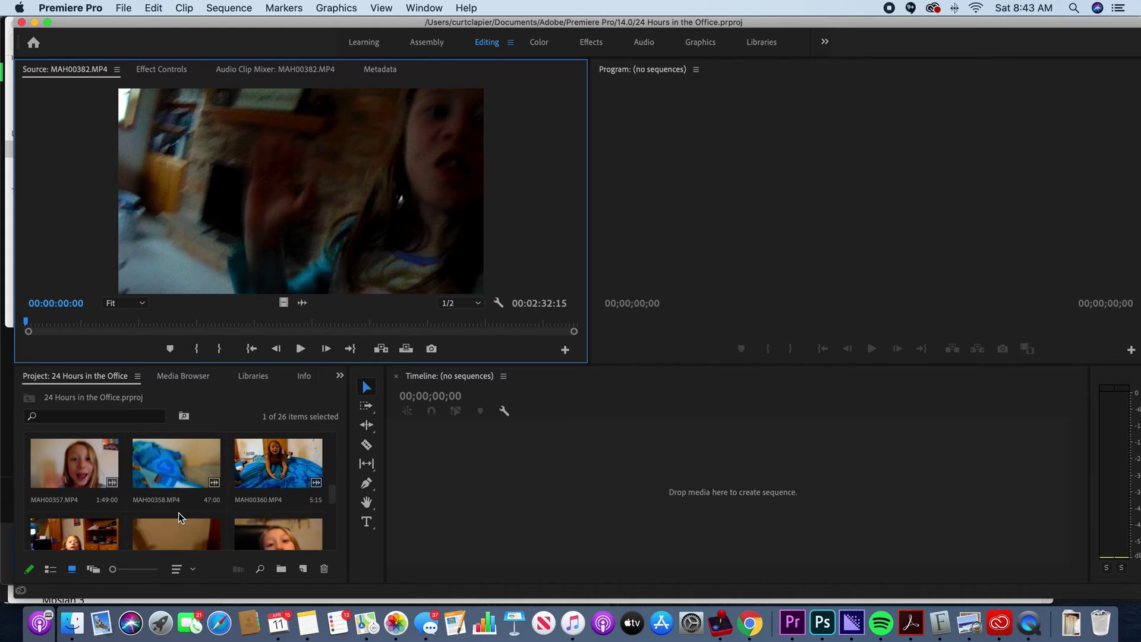
scroll(178, 513, down, 5)
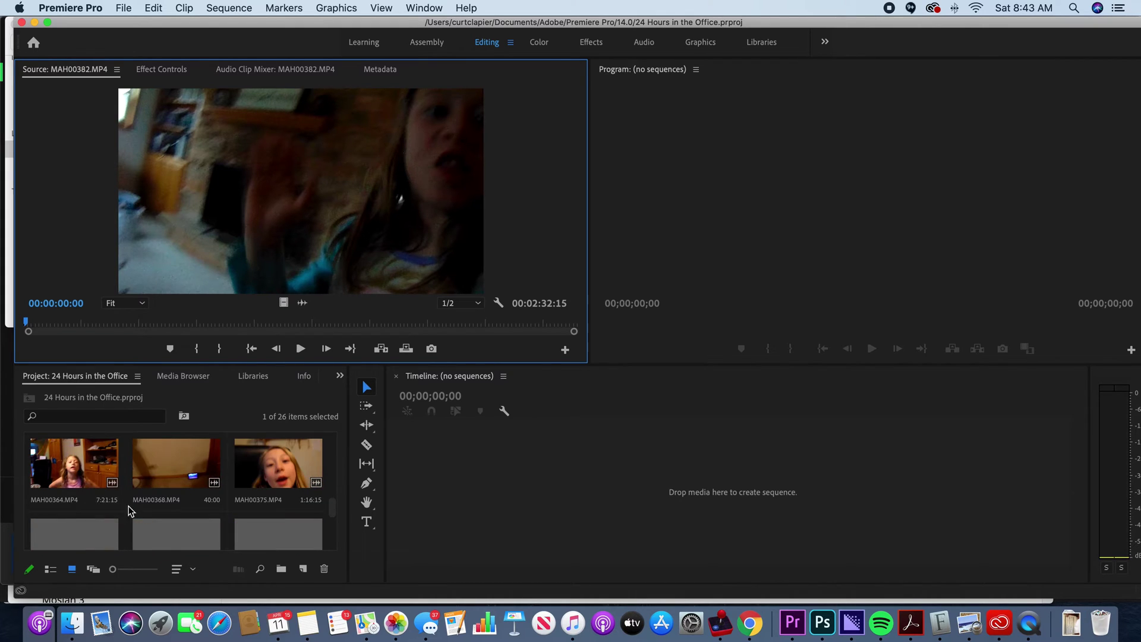
scroll(129, 506, down, 5)
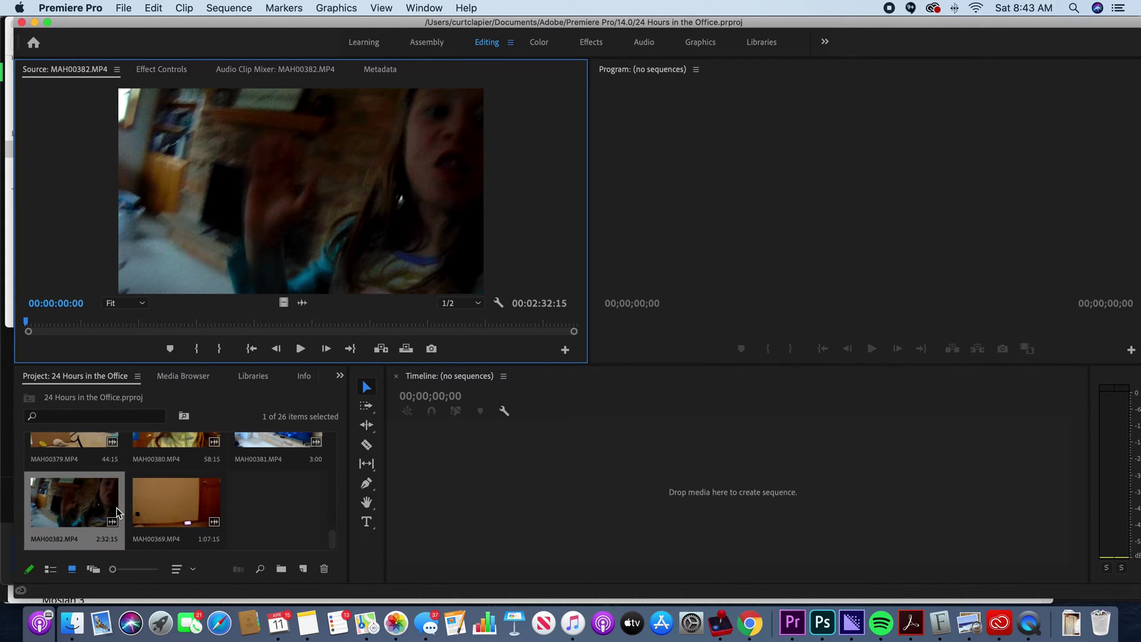
scroll(117, 507, up, 3)
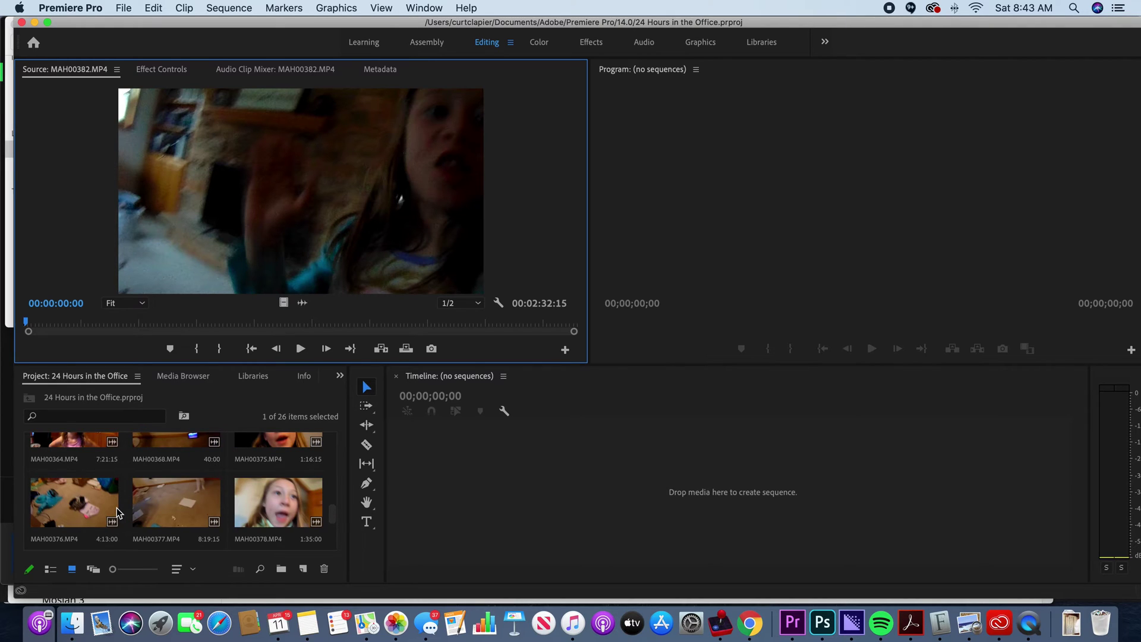
scroll(117, 513, up, 3)
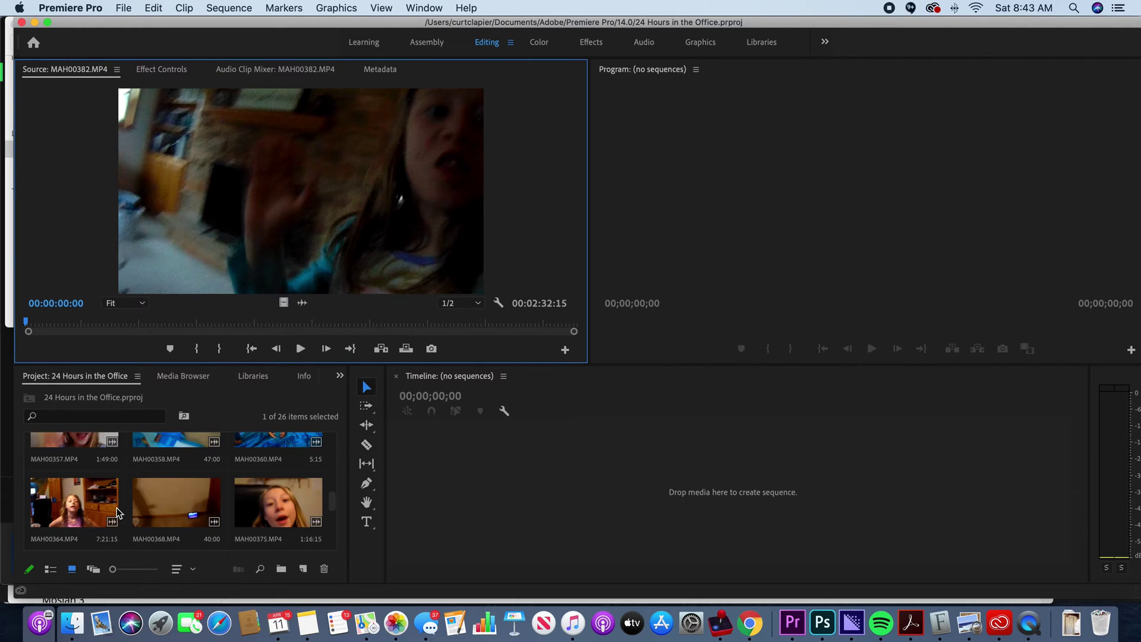
Step: Load MAH00357.MP4 into the Source monitor and play it back, pausing once
double_click(69, 449)
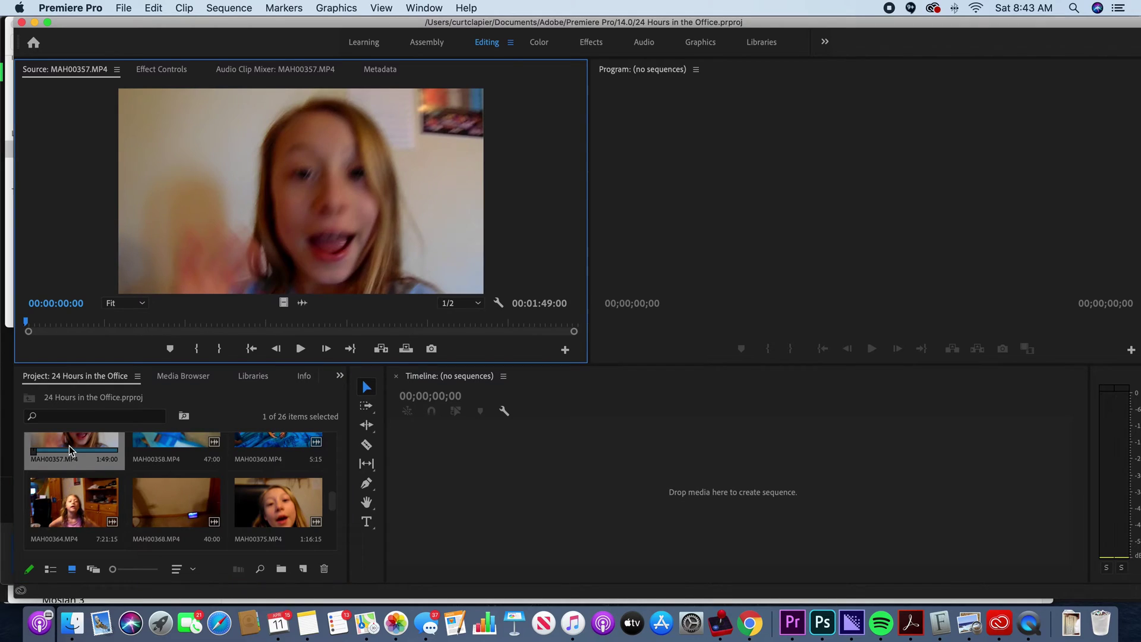
click(308, 353)
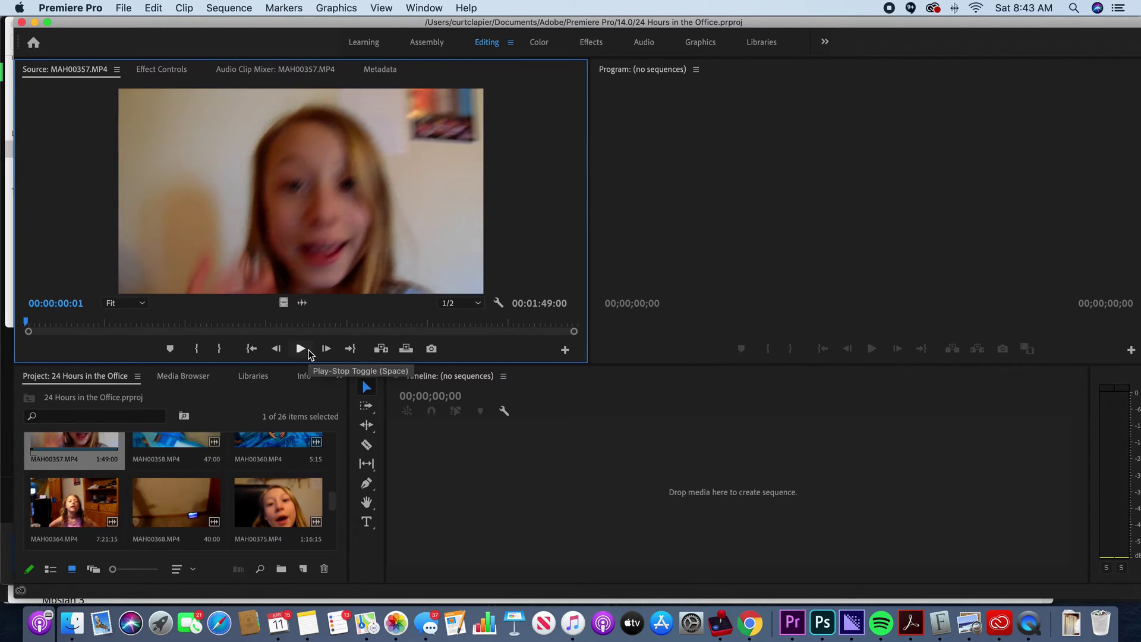
key(space)
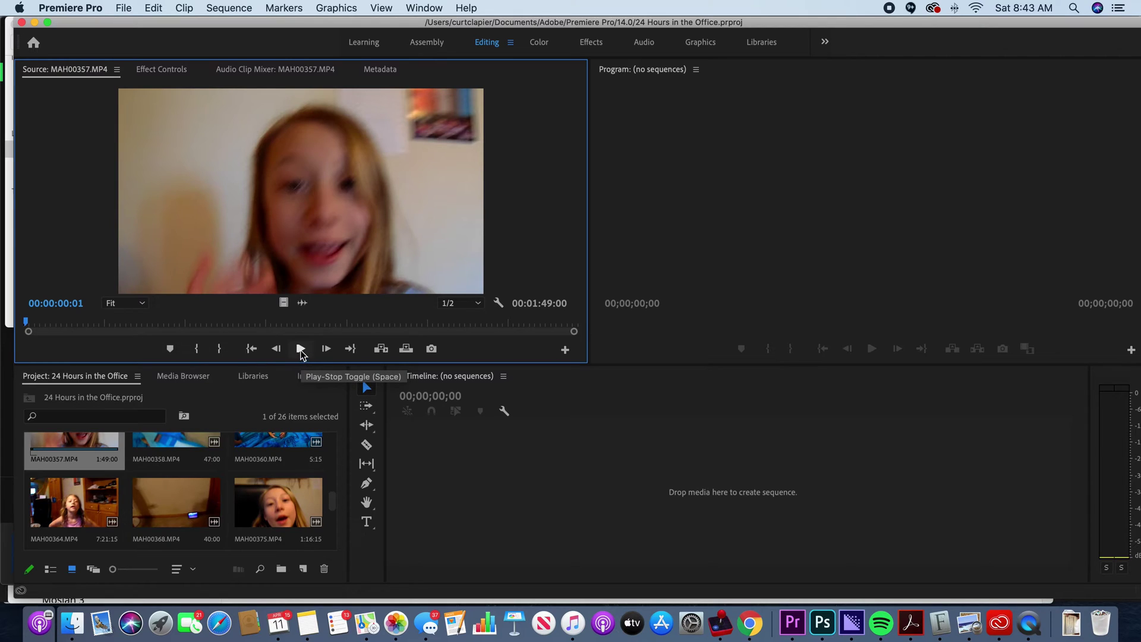
click(302, 349)
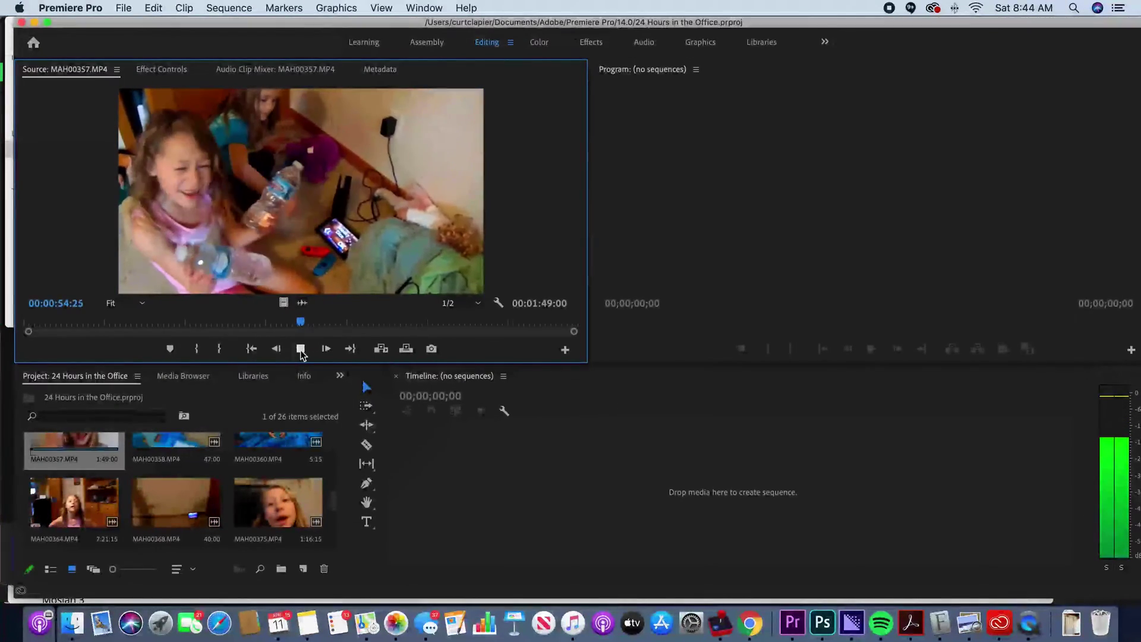
Step: Scrub to the closing seconds of MAH00357 and mark its Out point there
click(302, 349)
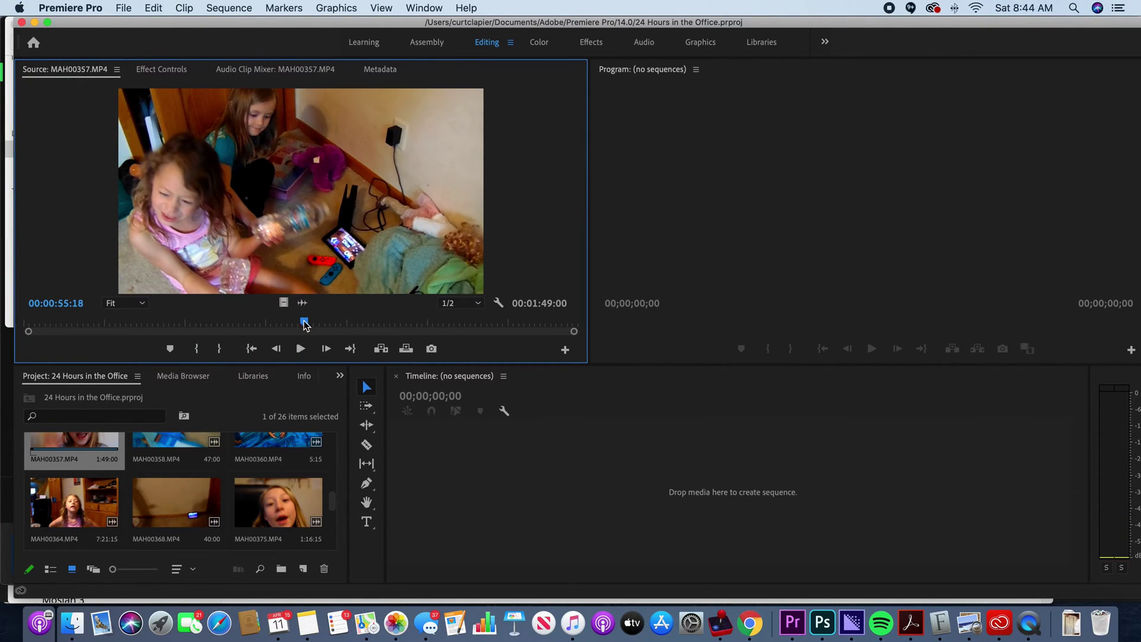
drag(306, 325, 364, 326)
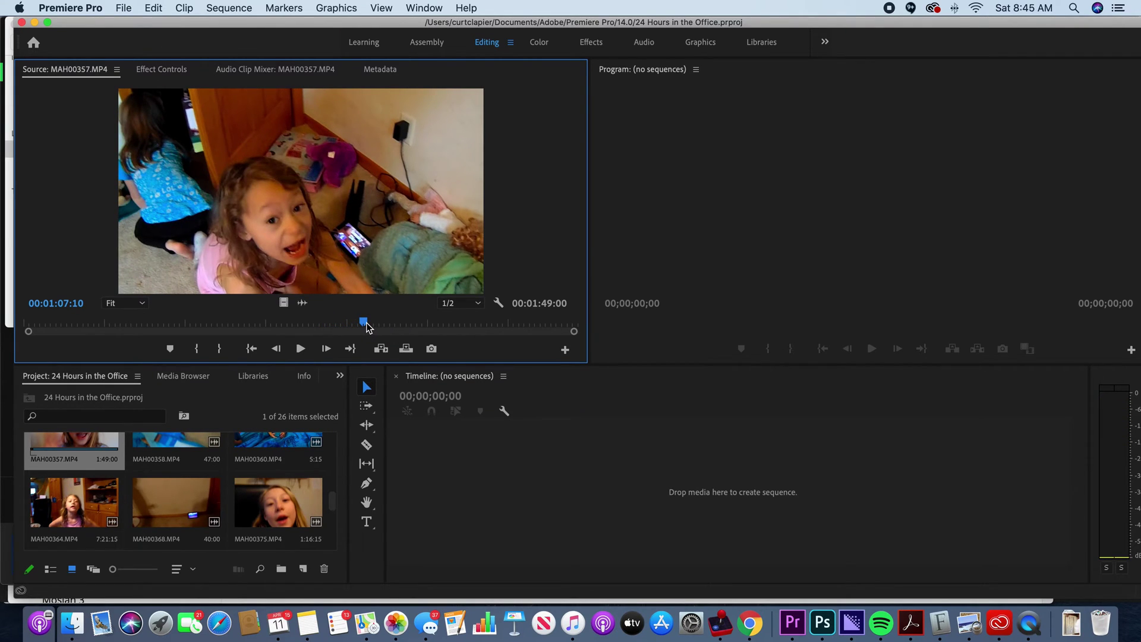
drag(367, 326, 413, 328)
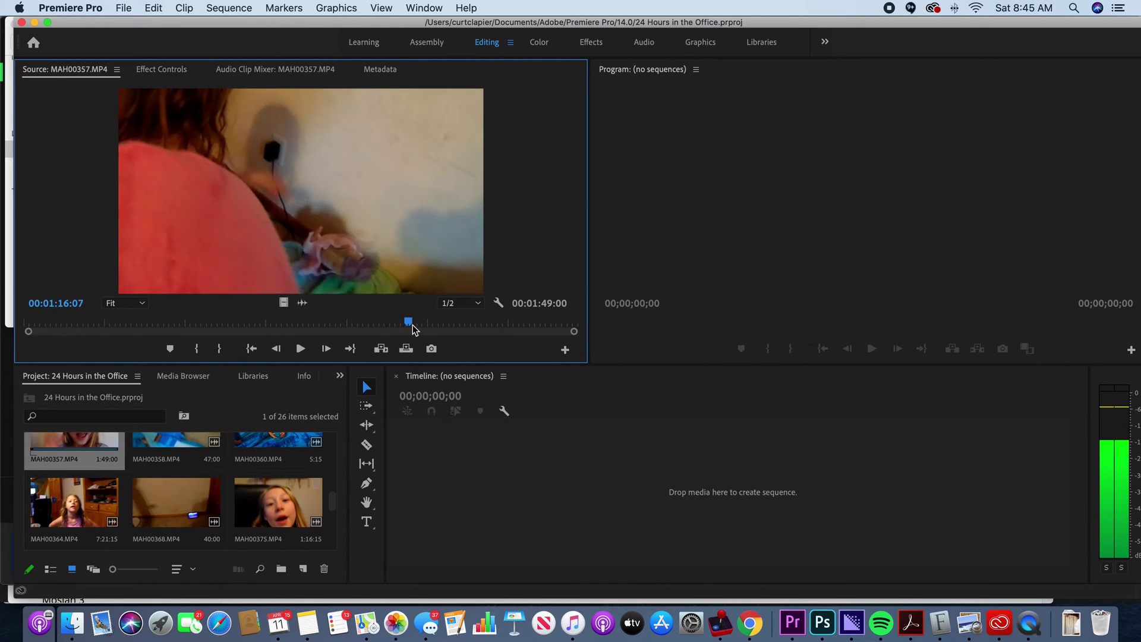
mouse_move(413, 325)
mouse_down()
mouse_move(545, 334)
mouse_move(526, 325)
mouse_move(541, 326)
mouse_up()
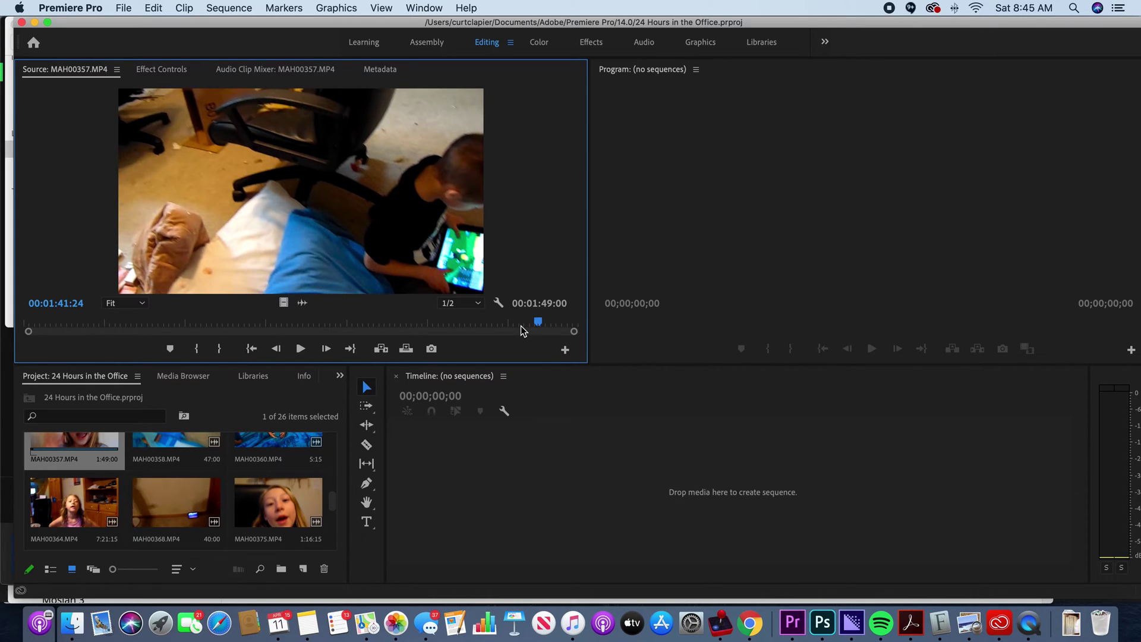
drag(521, 327, 547, 326)
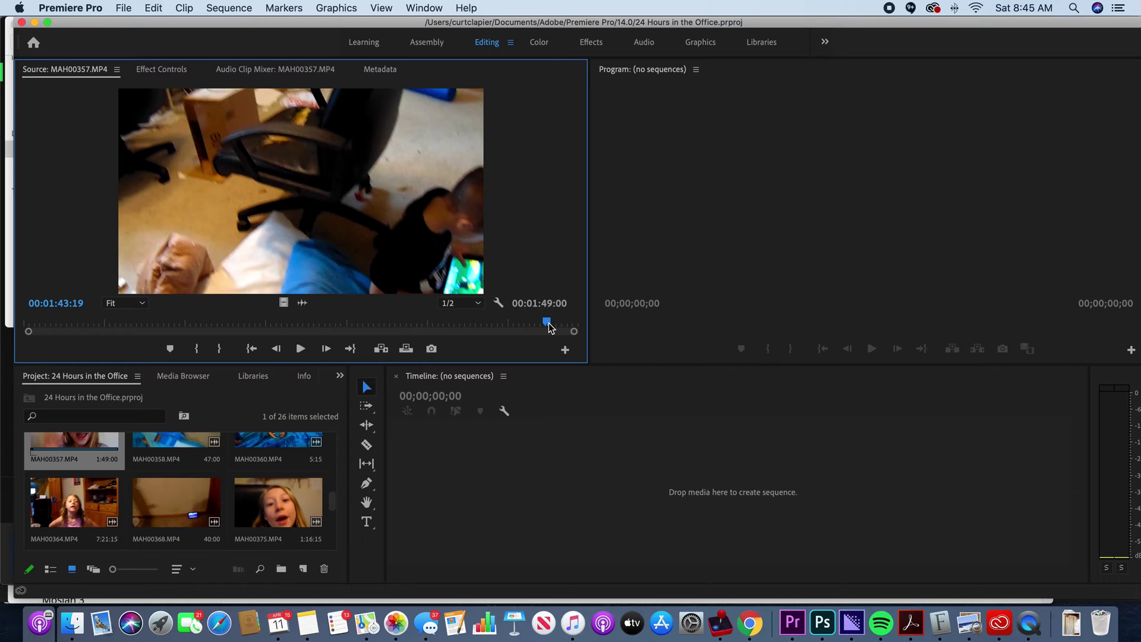
key(o)
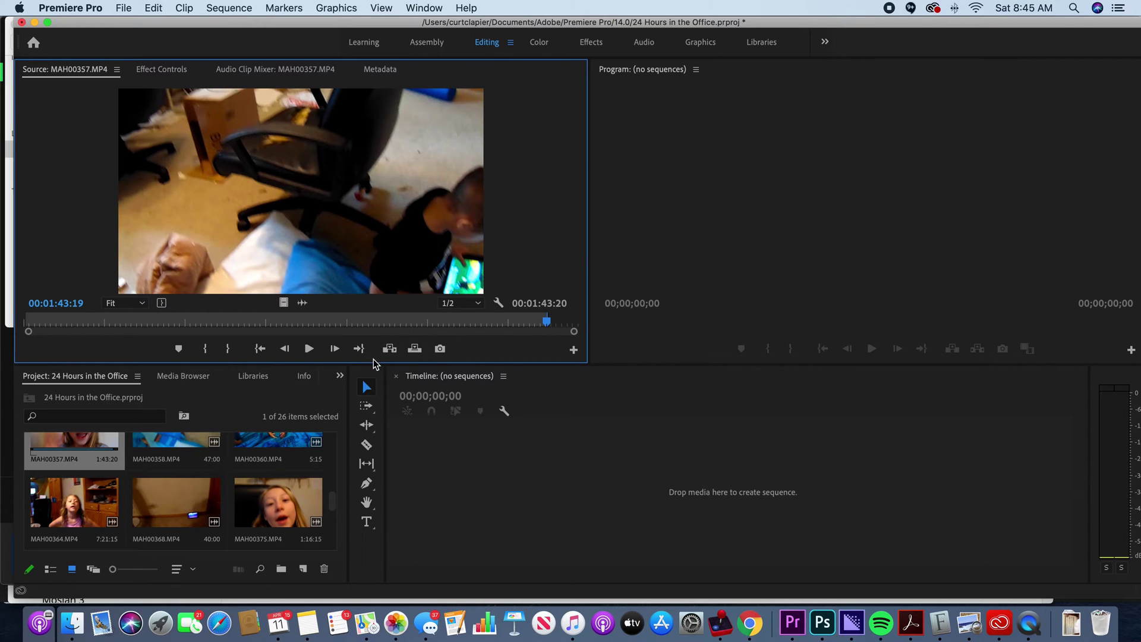
Step: Return MAH00357 to its first frame and mark the In point there
click(229, 351)
click(27, 323)
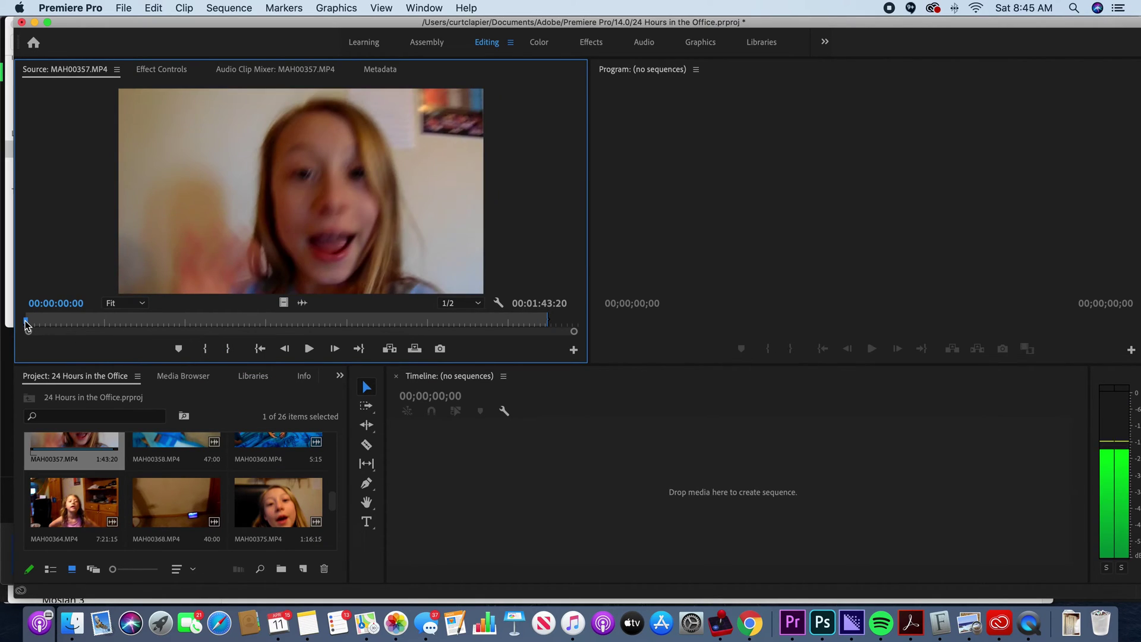
click(205, 350)
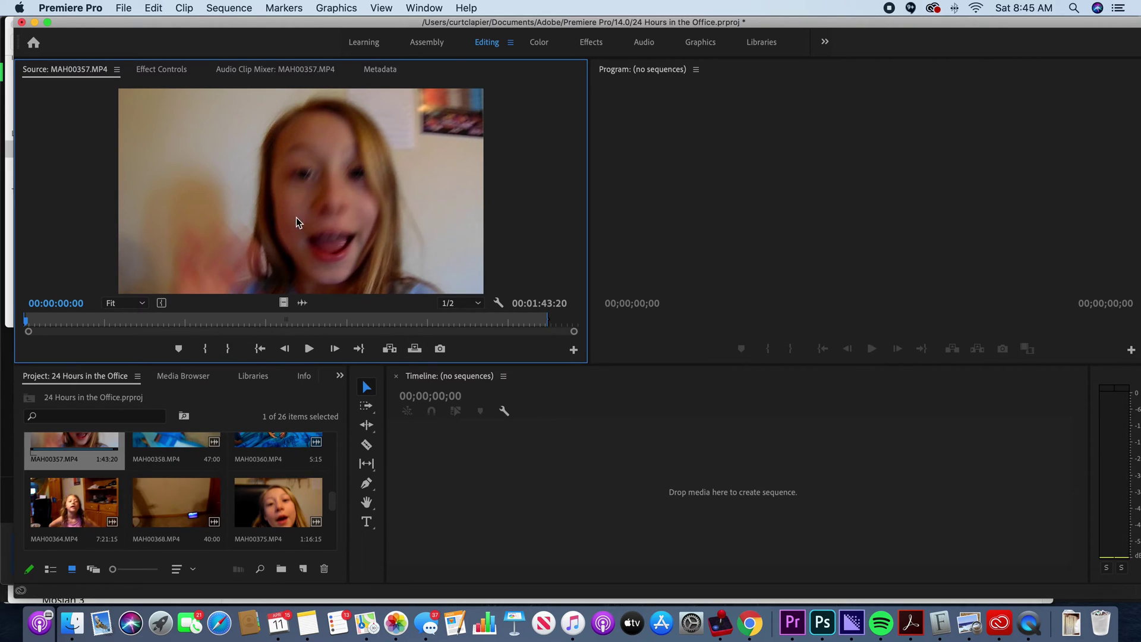
drag(301, 223, 318, 246)
drag(512, 492, 513, 491)
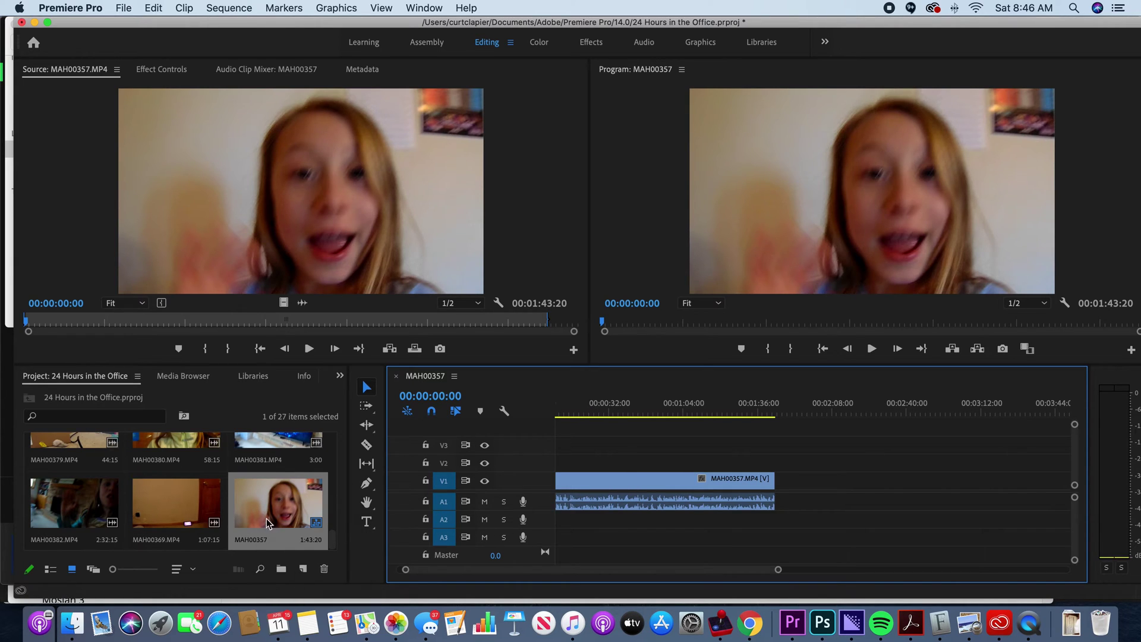
click(254, 540)
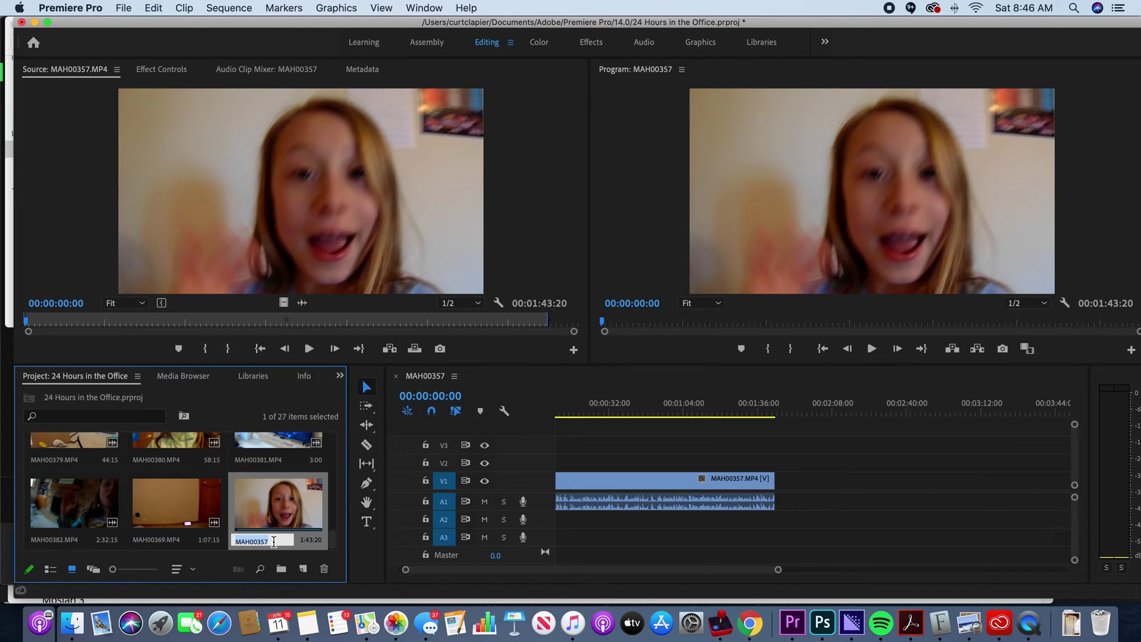
text(Rough Cut)
key(Return)
click(311, 526)
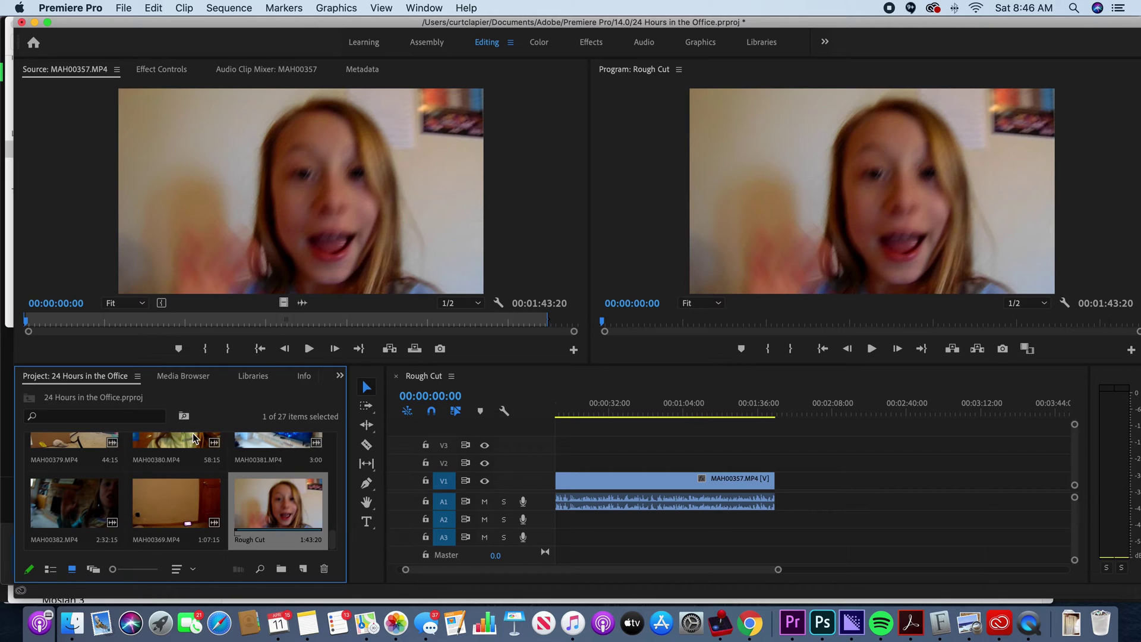
scroll(173, 490, up, 5)
scroll(173, 489, up, 3)
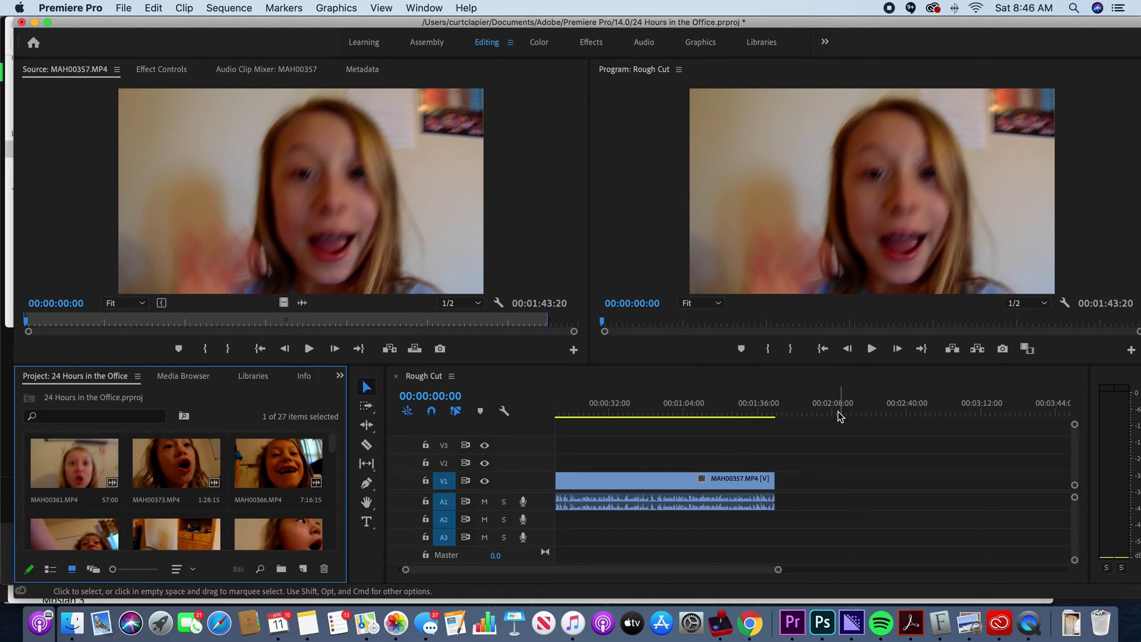
click(759, 412)
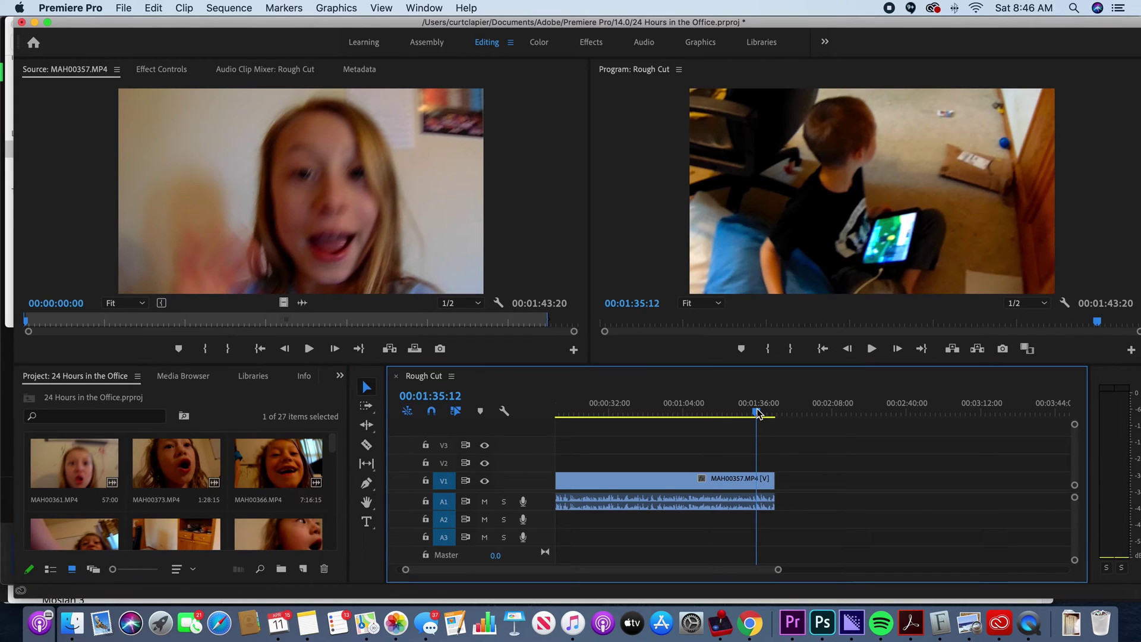
key(End)
key(Home)
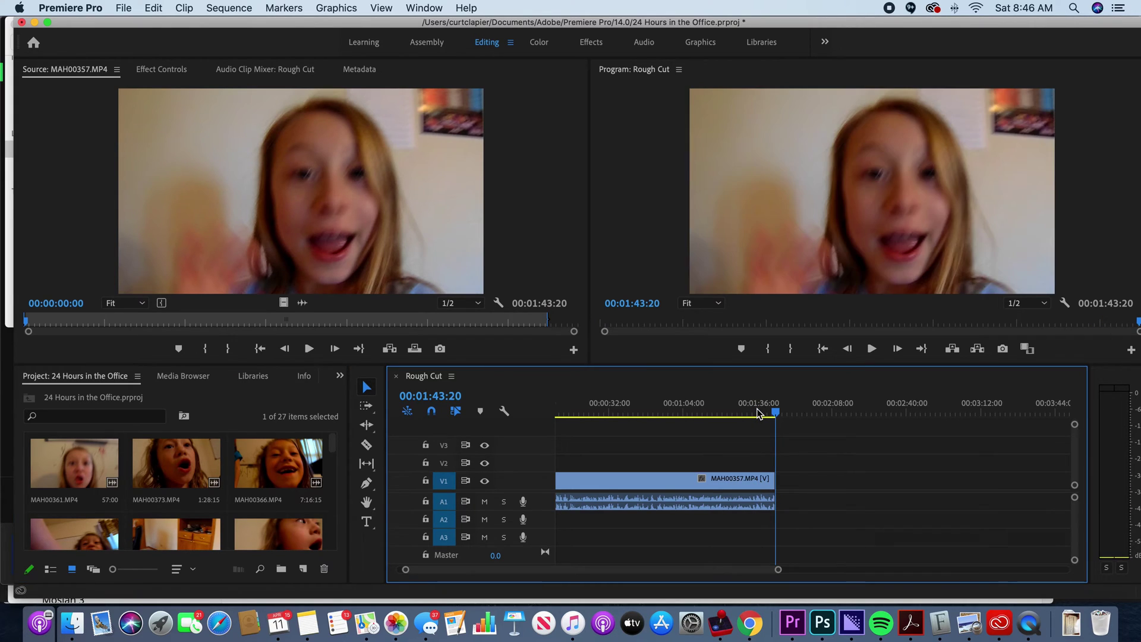
key(End)
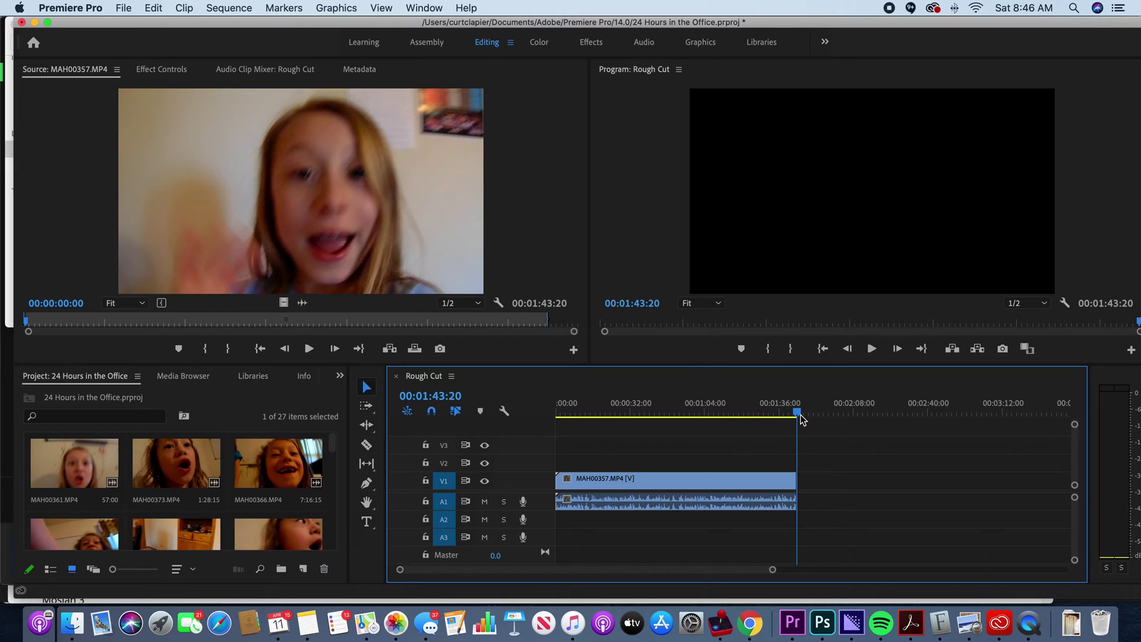
drag(798, 414, 799, 419)
click(727, 411)
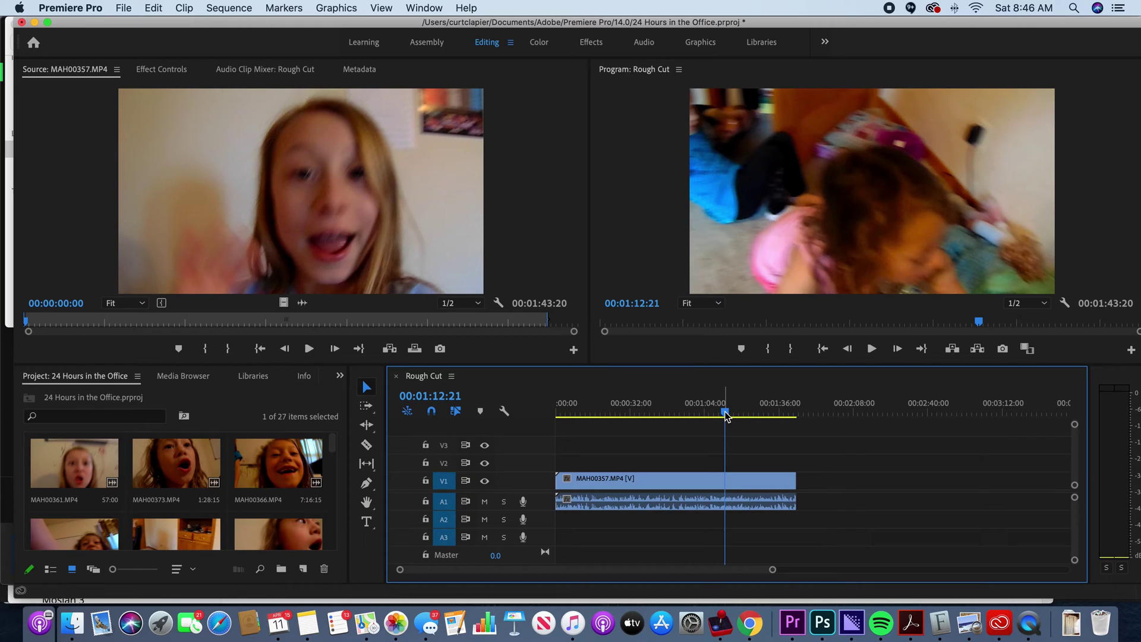
key(Down)
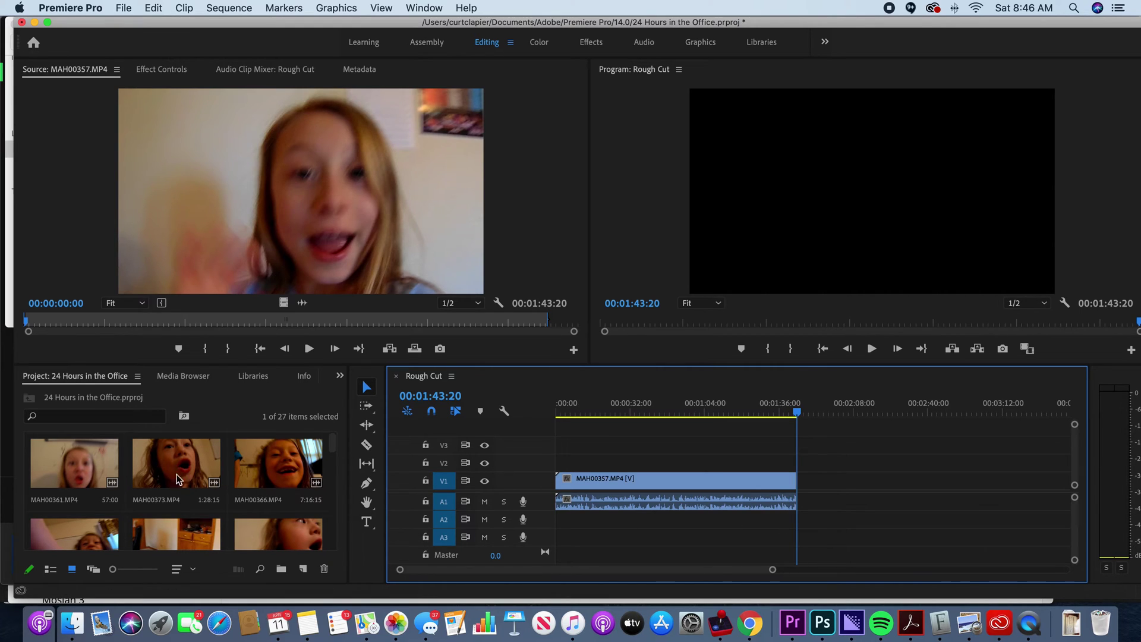
scroll(191, 486, up, 2)
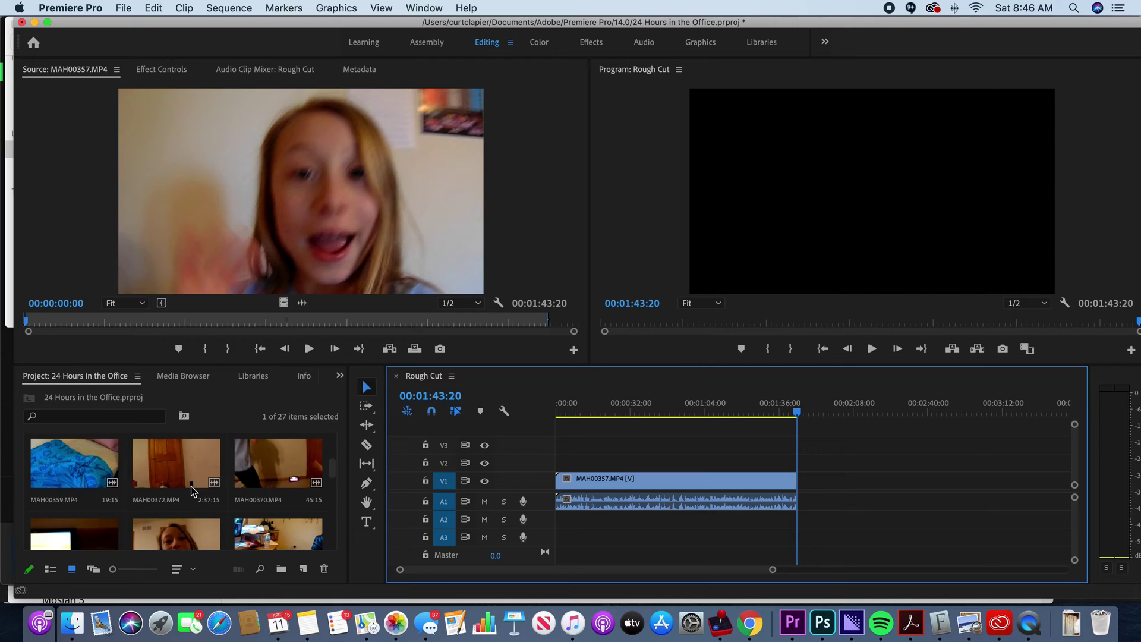
scroll(191, 485, up, 2)
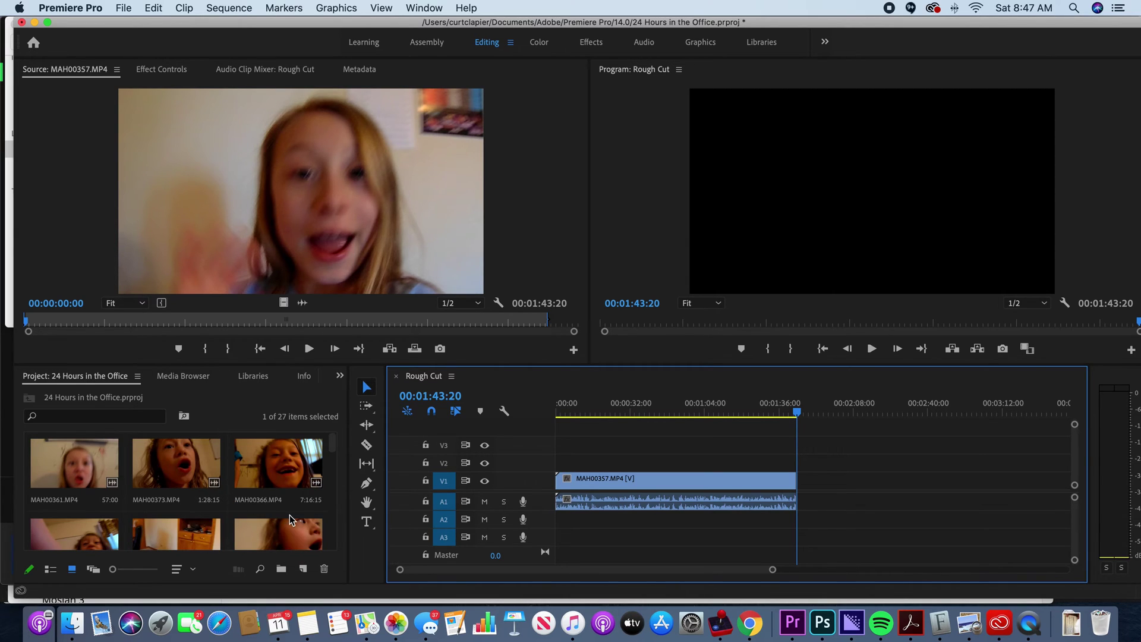
scroll(289, 514, down, 2)
scroll(289, 515, down, 2)
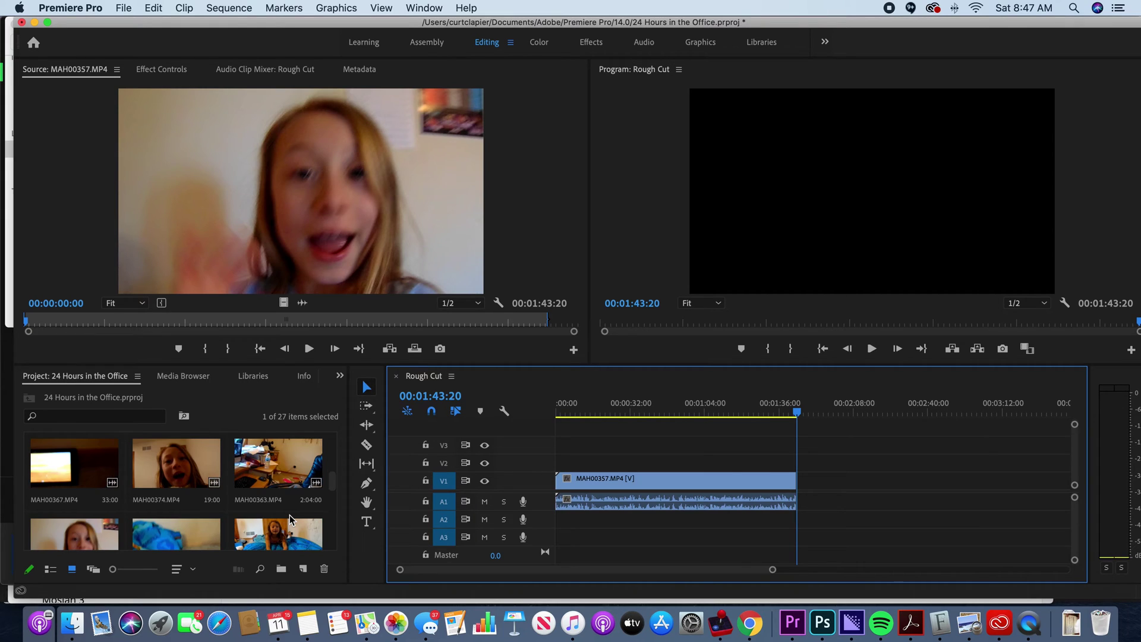
scroll(290, 514, down, 2)
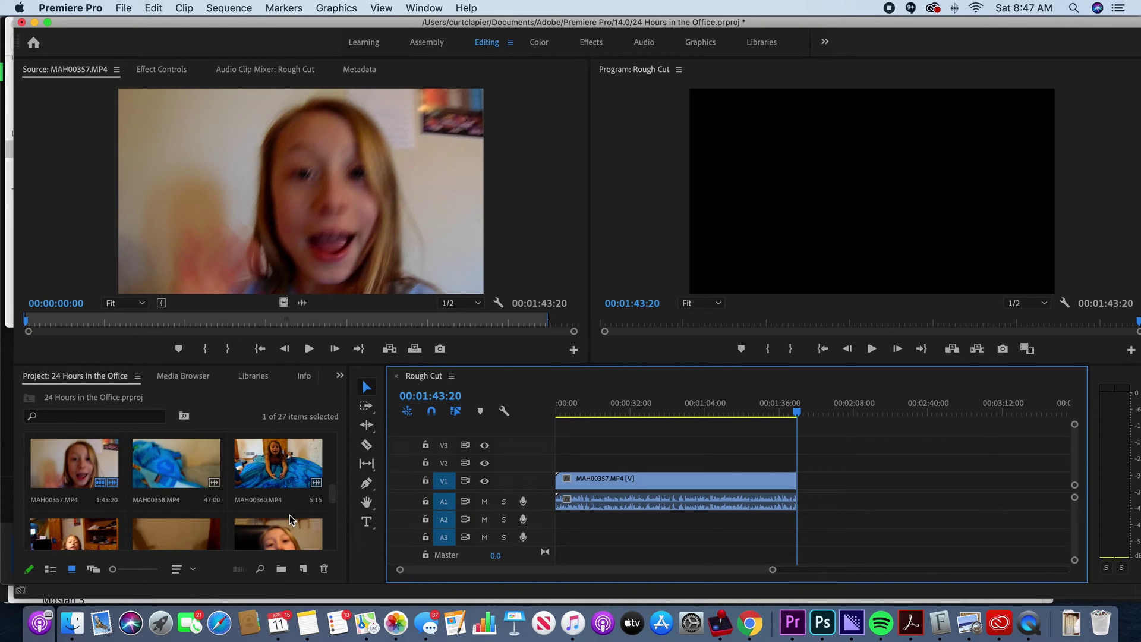
Step: Load MAH00358.MP4 into the Source monitor and preview it through its final seconds
double_click(162, 467)
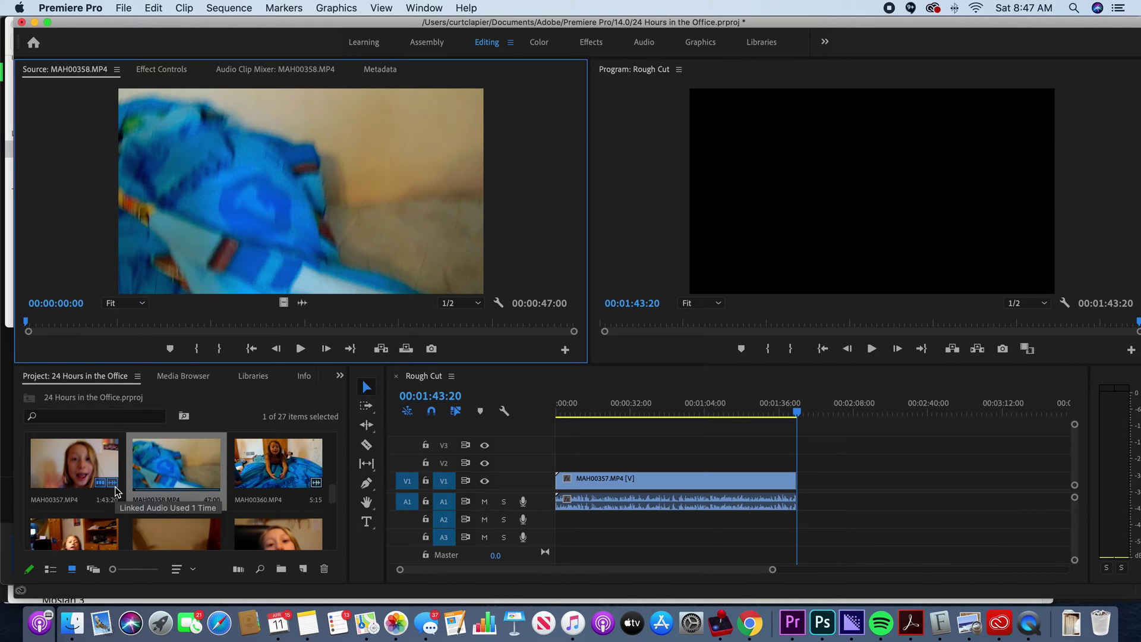
key(space)
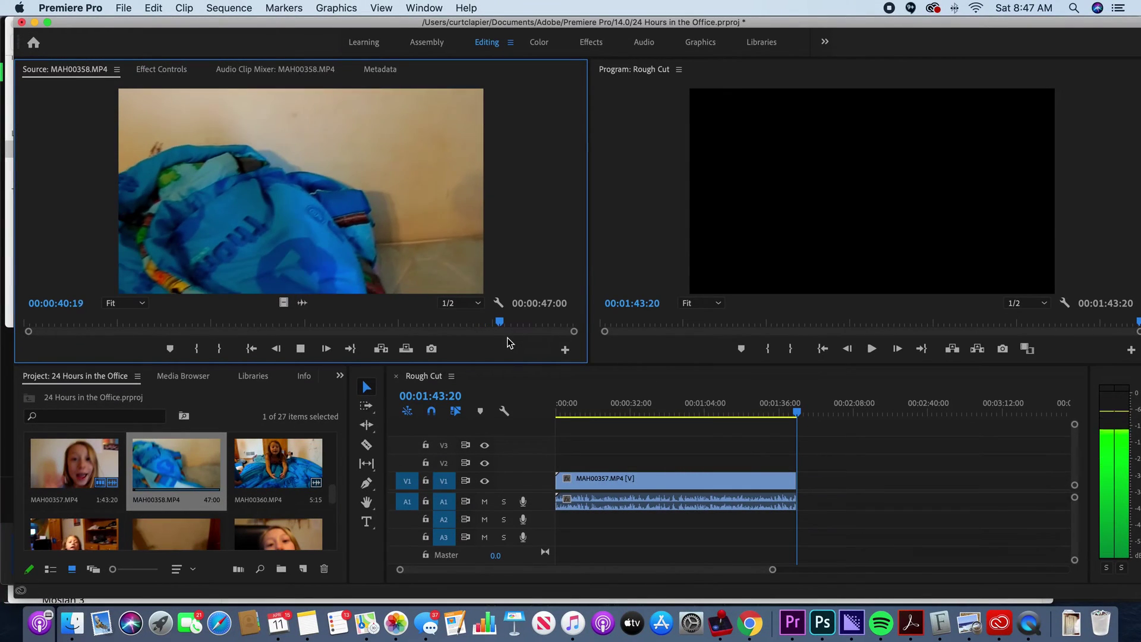
key(space)
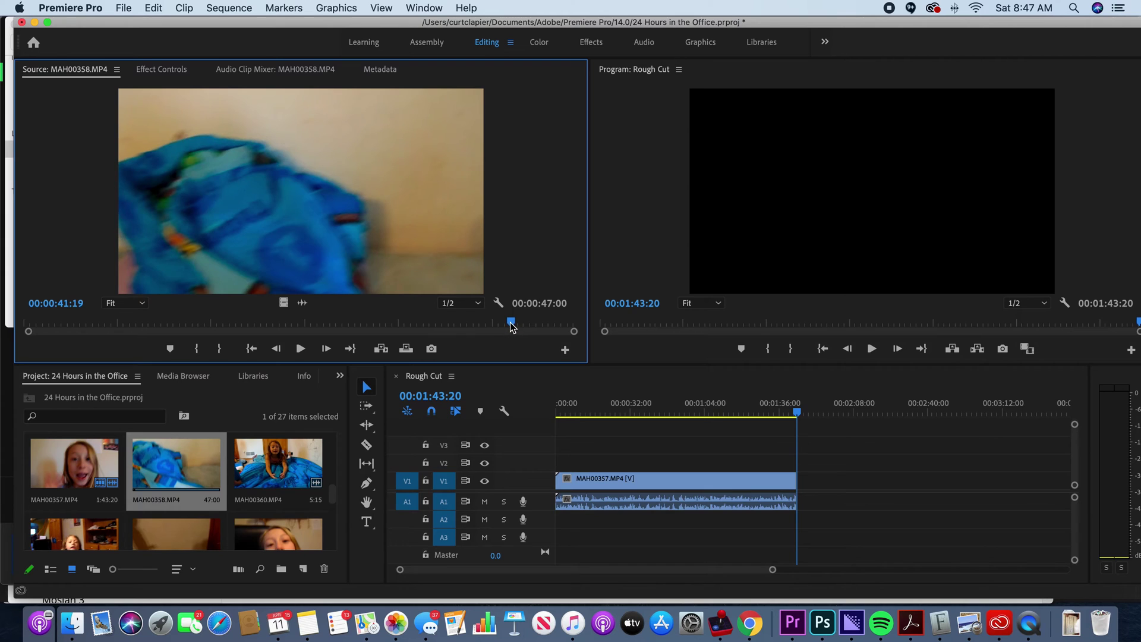
mouse_move(511, 324)
mouse_down()
mouse_move(541, 326)
mouse_move(529, 327)
mouse_up()
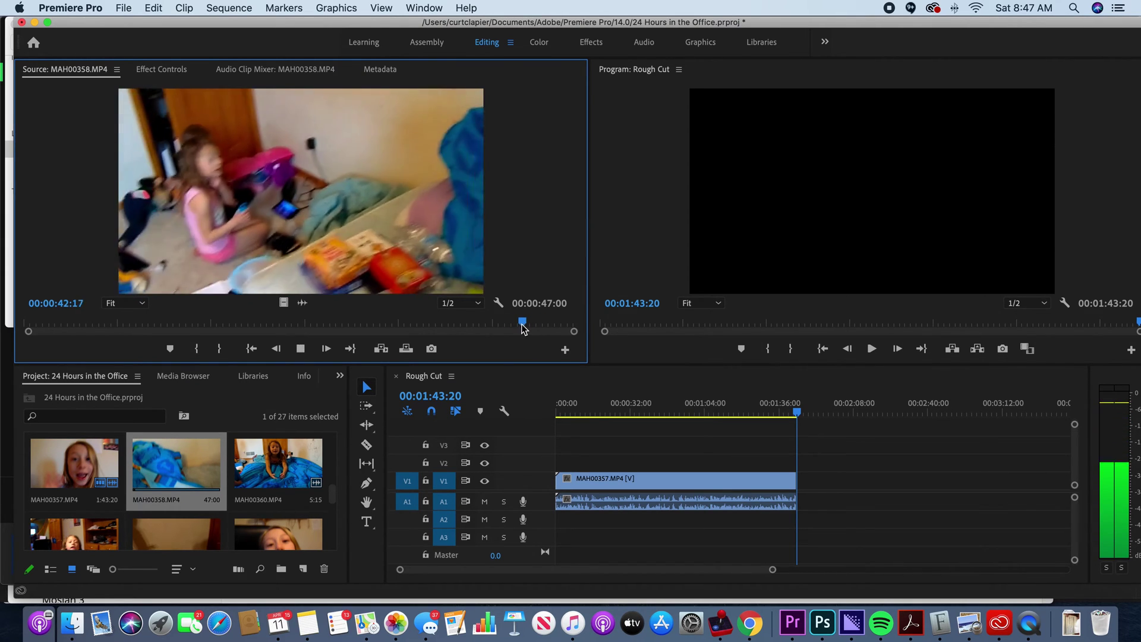
key(space)
Step: Mark MAH00358's Out point at 00:00:41:07, then return to the clip start
drag(528, 327, 487, 326)
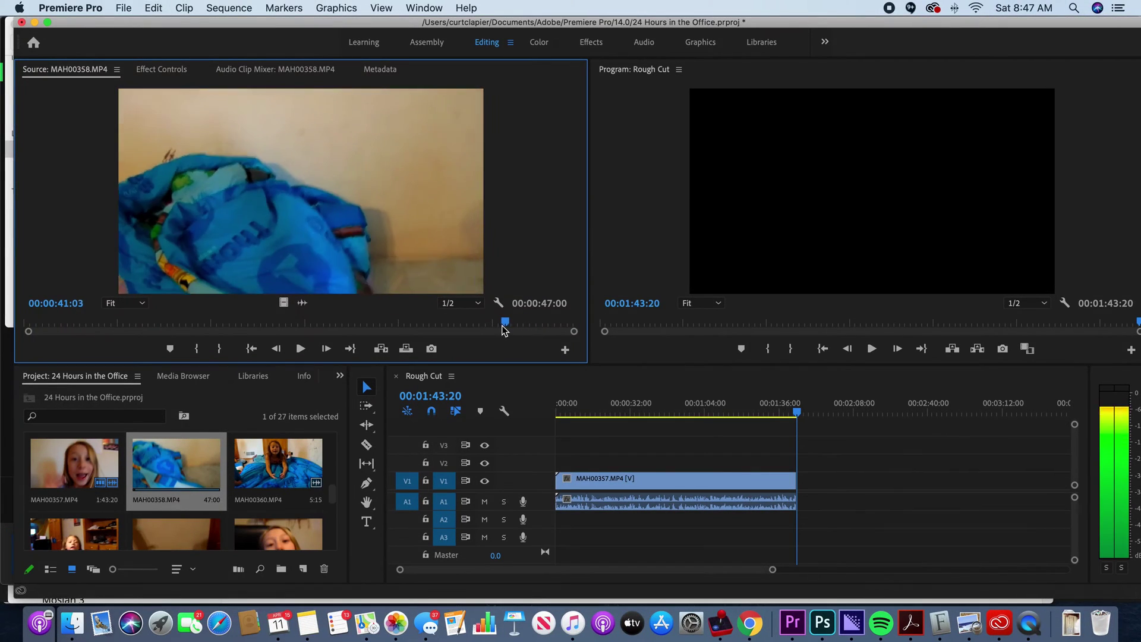
key(space)
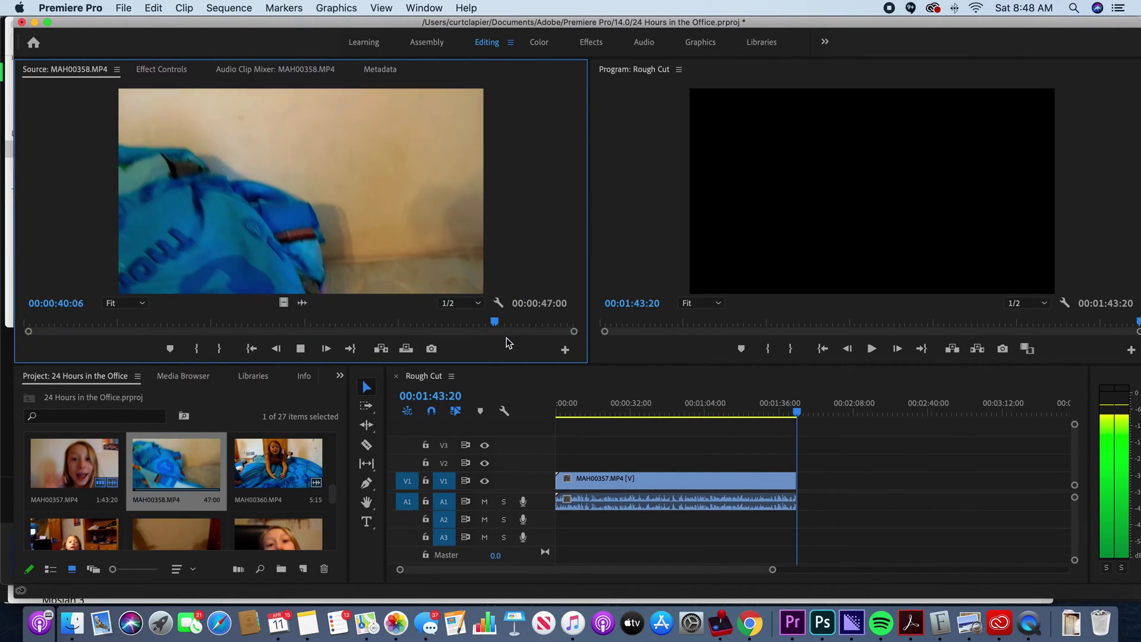
key(space)
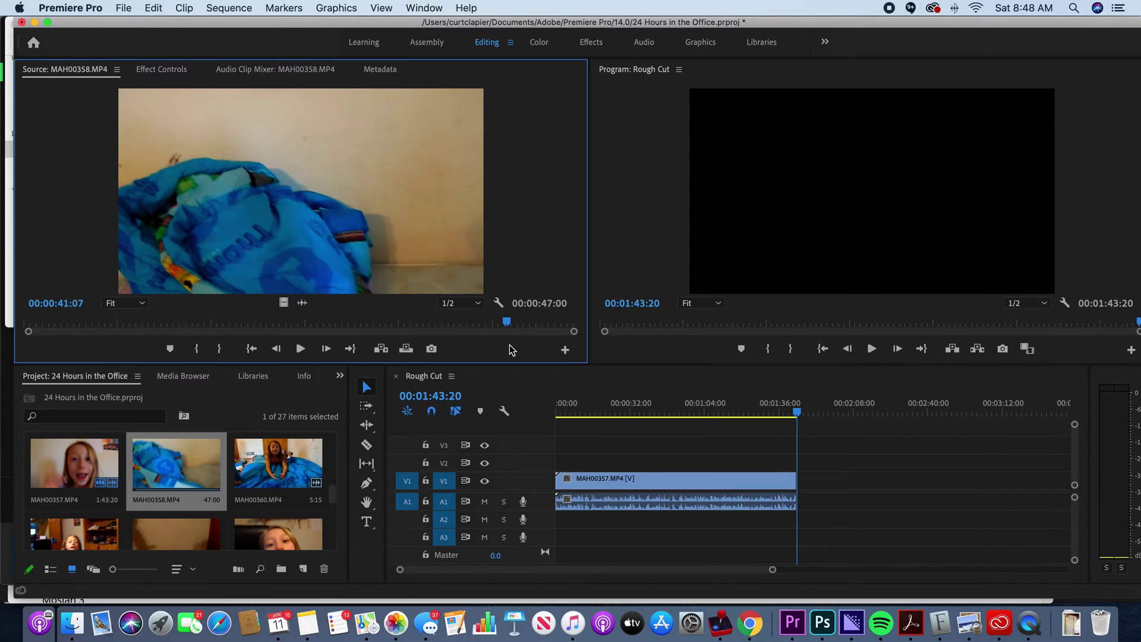
key(o)
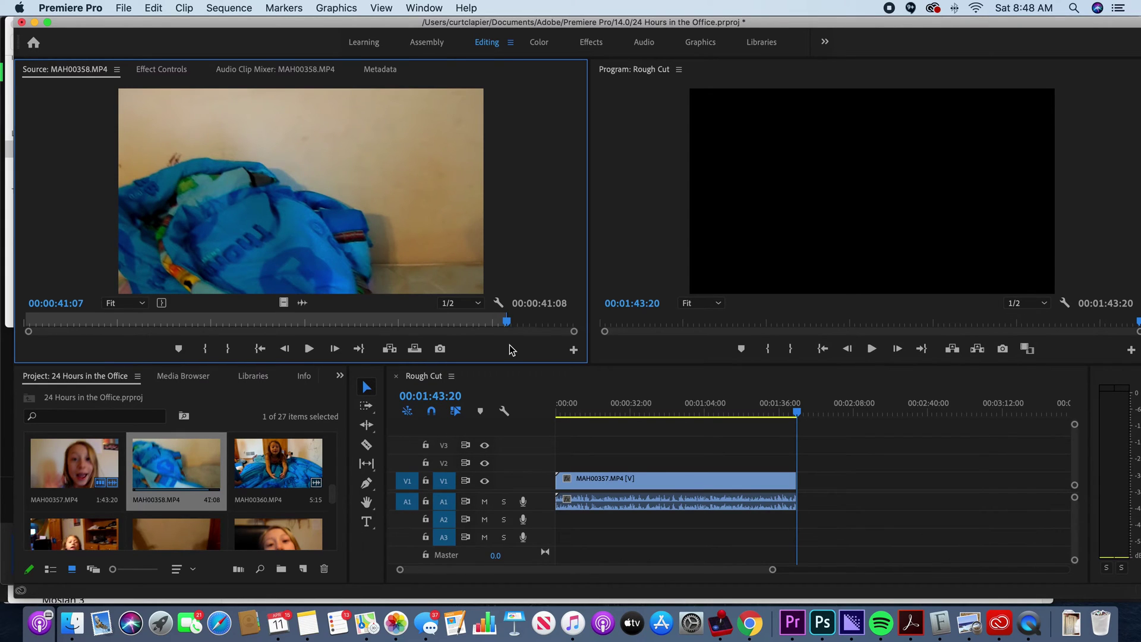
key(shift+i)
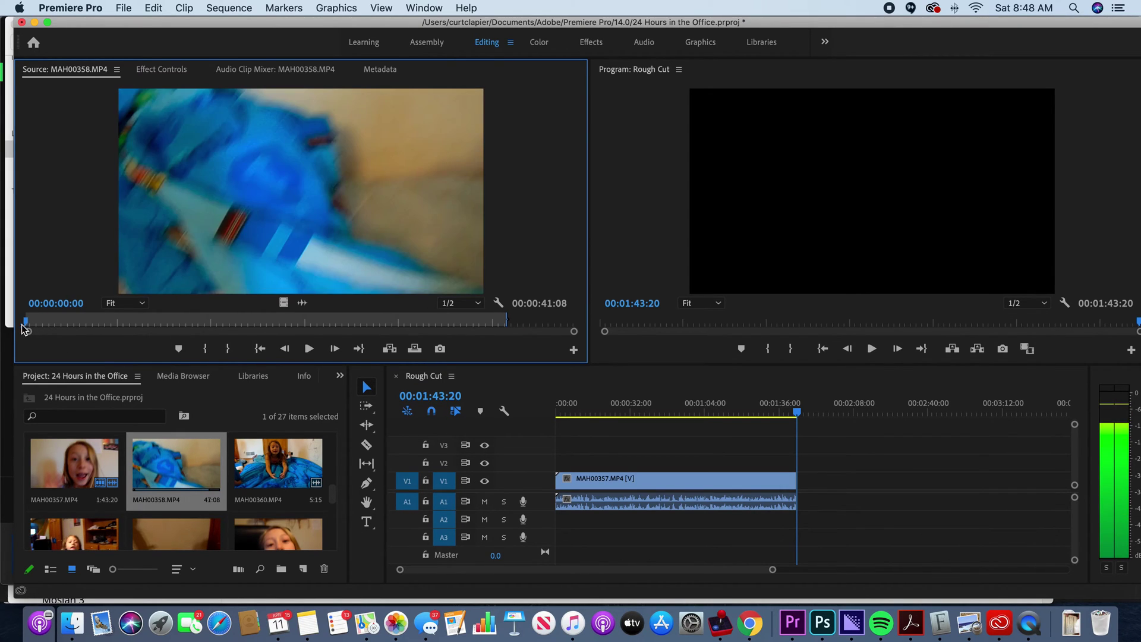
key(space)
key(space)
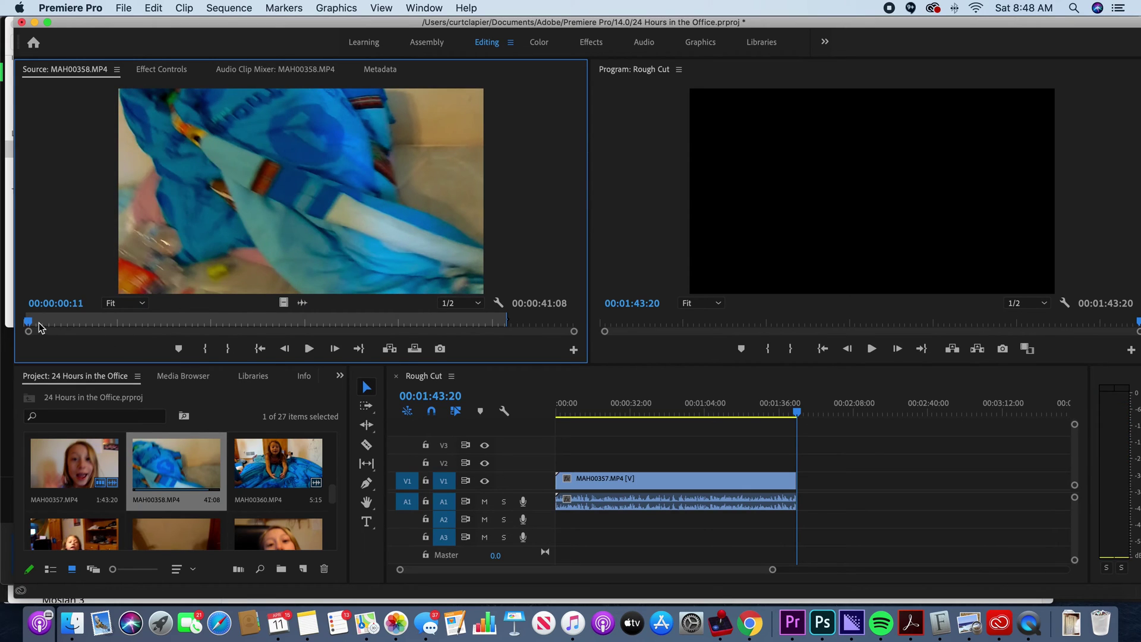
drag(41, 324, 14, 324)
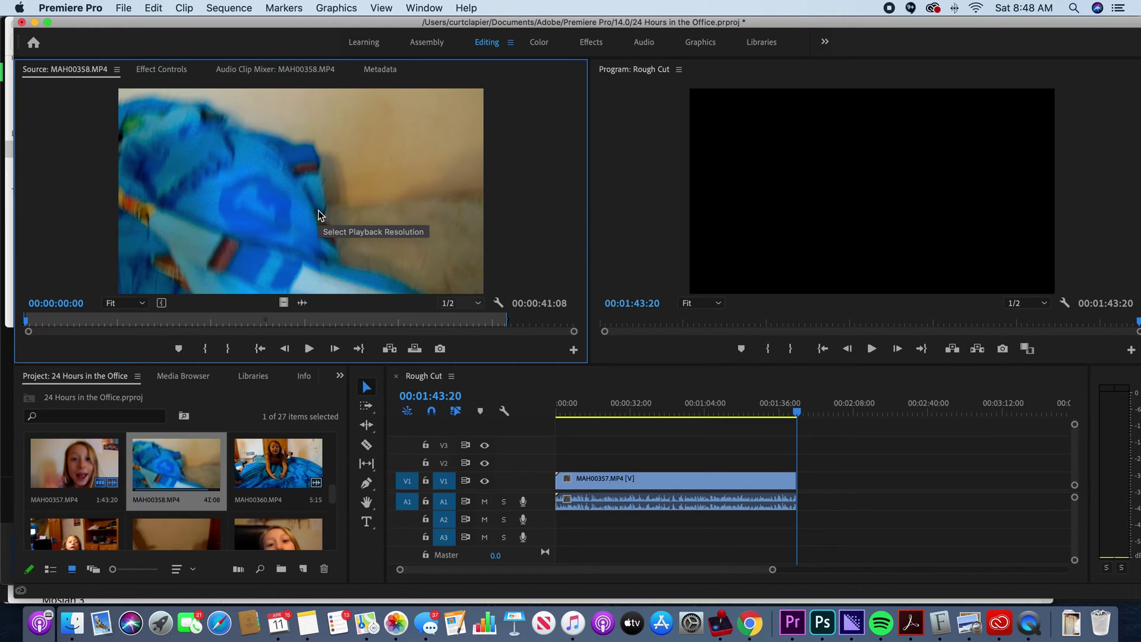
Step: Drop the trimmed MAH00358 onto V1/A1 after MAH00357, then check the edit point and sequence end
drag(434, 206, 846, 176)
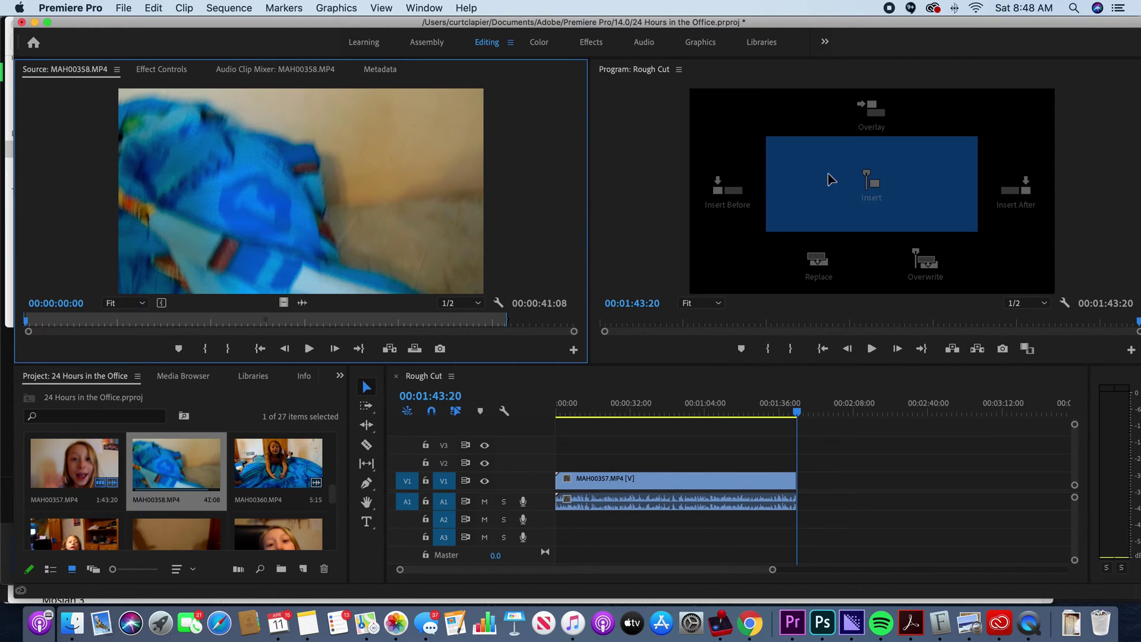
drag(344, 221, 806, 491)
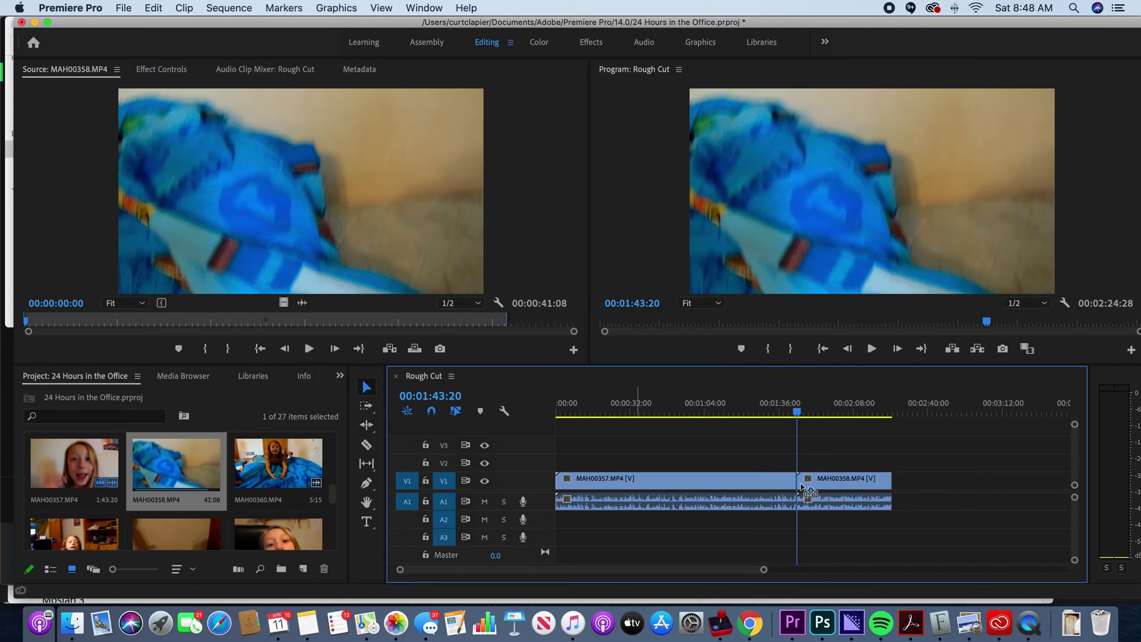
click(814, 417)
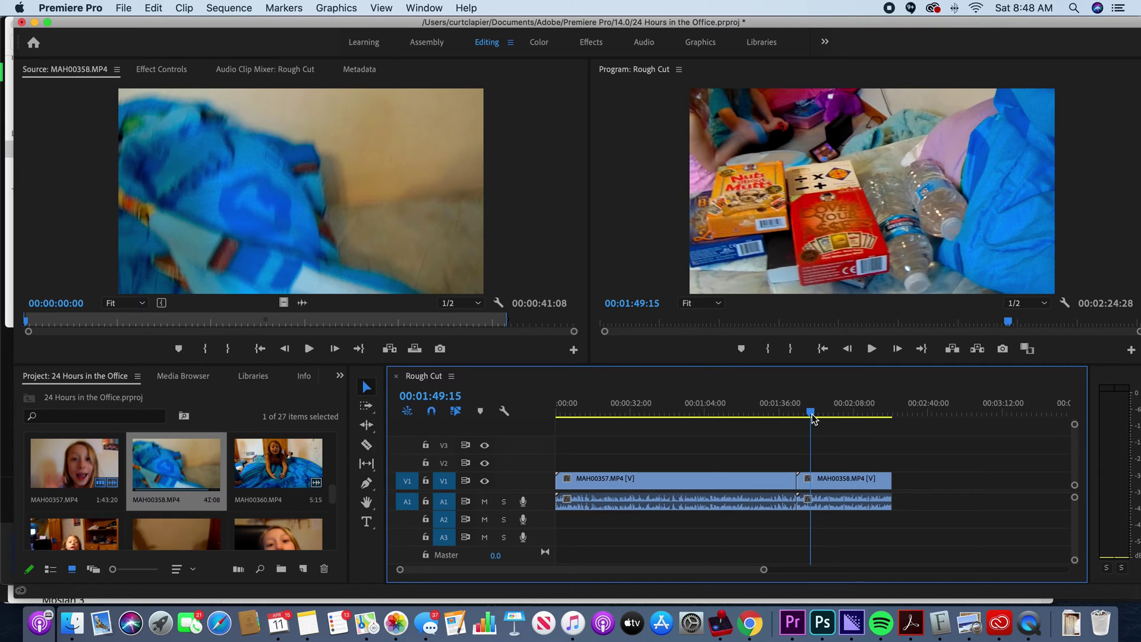
key(Down)
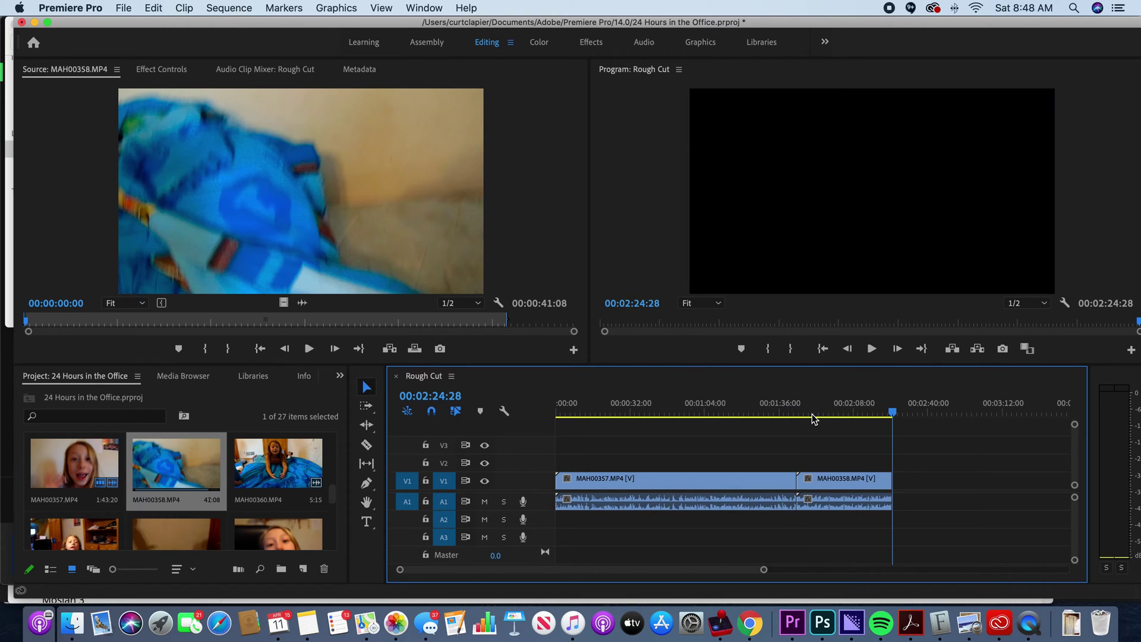
key(Up)
key(Down)
mouse_move(278, 463)
scroll(171, 504, down, 5)
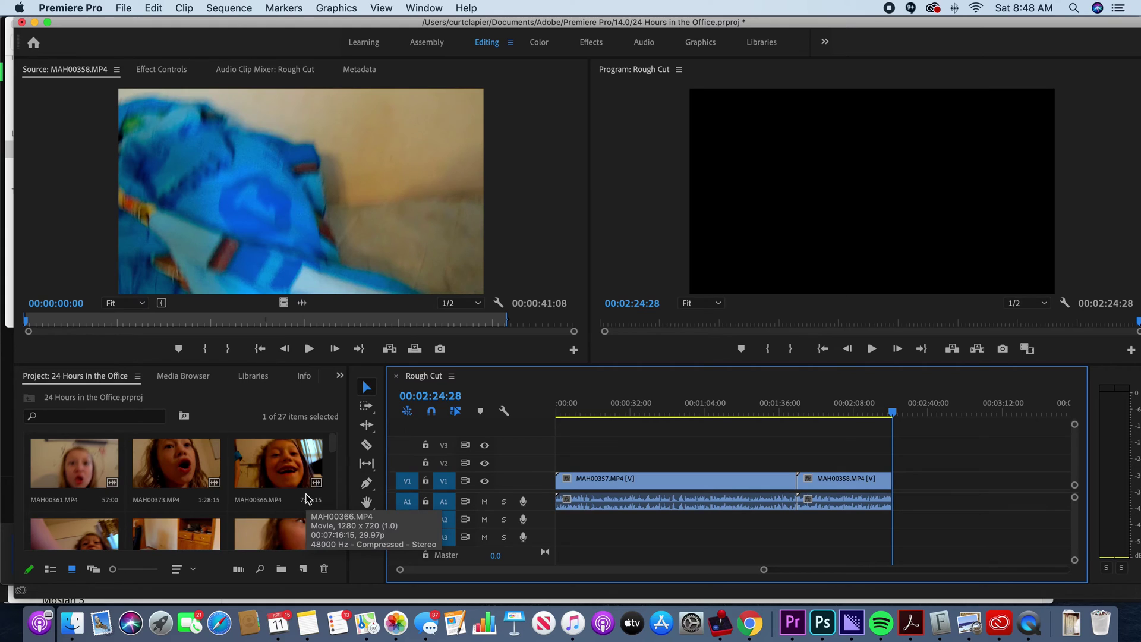
scroll(307, 497, down, 3)
scroll(307, 498, up, 3)
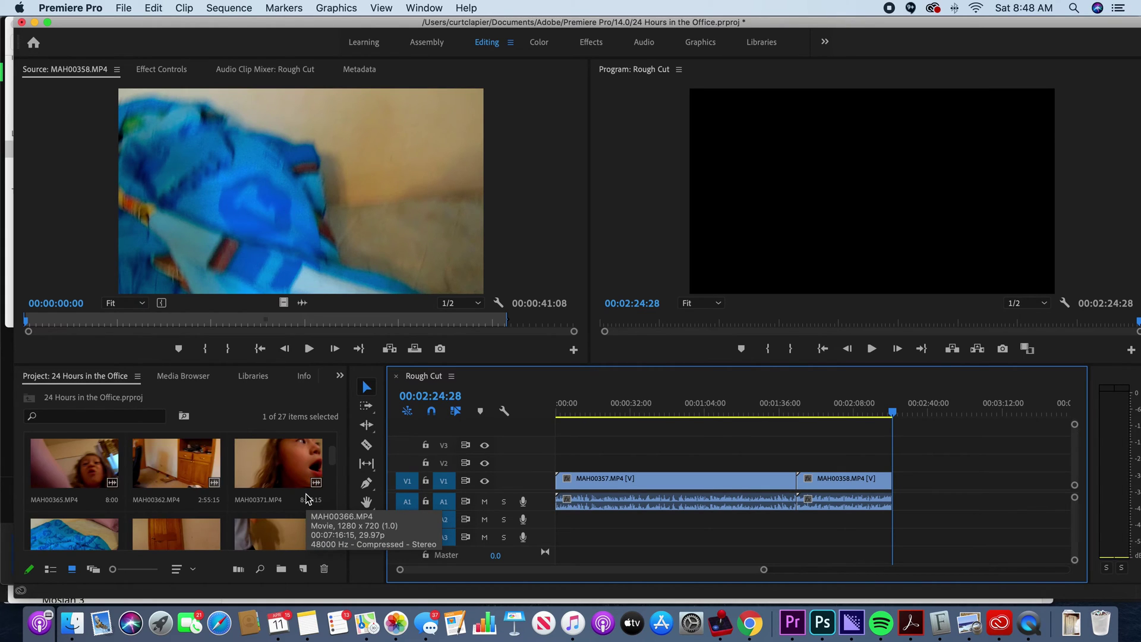
scroll(307, 498, down, 3)
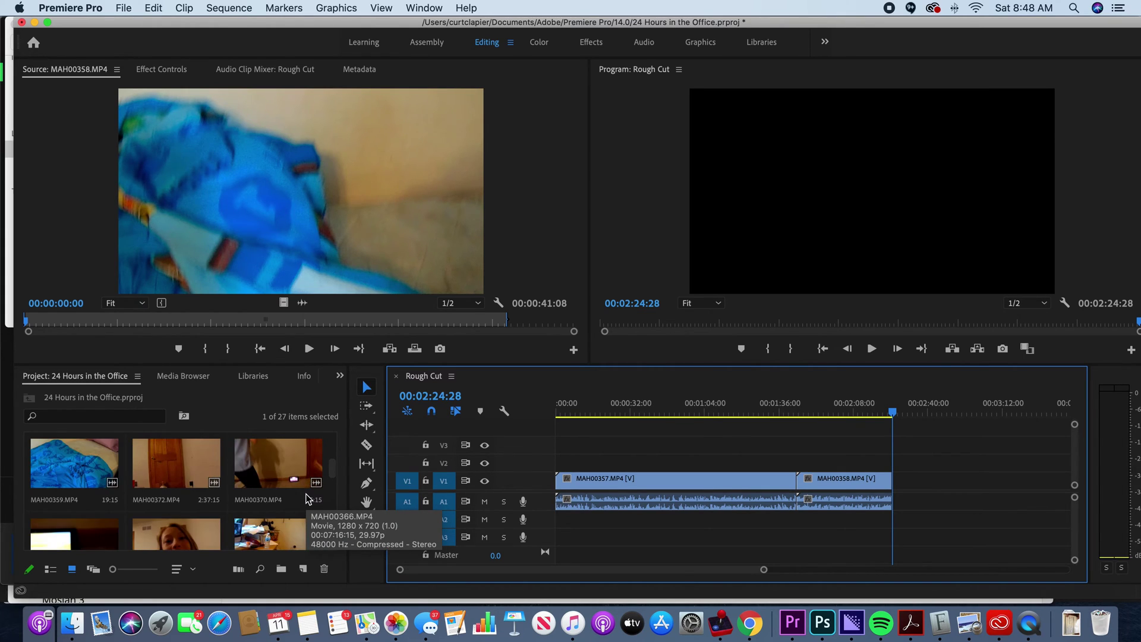
Step: Load MAH00359.MP4 into the Source monitor and play it through
double_click(74, 464)
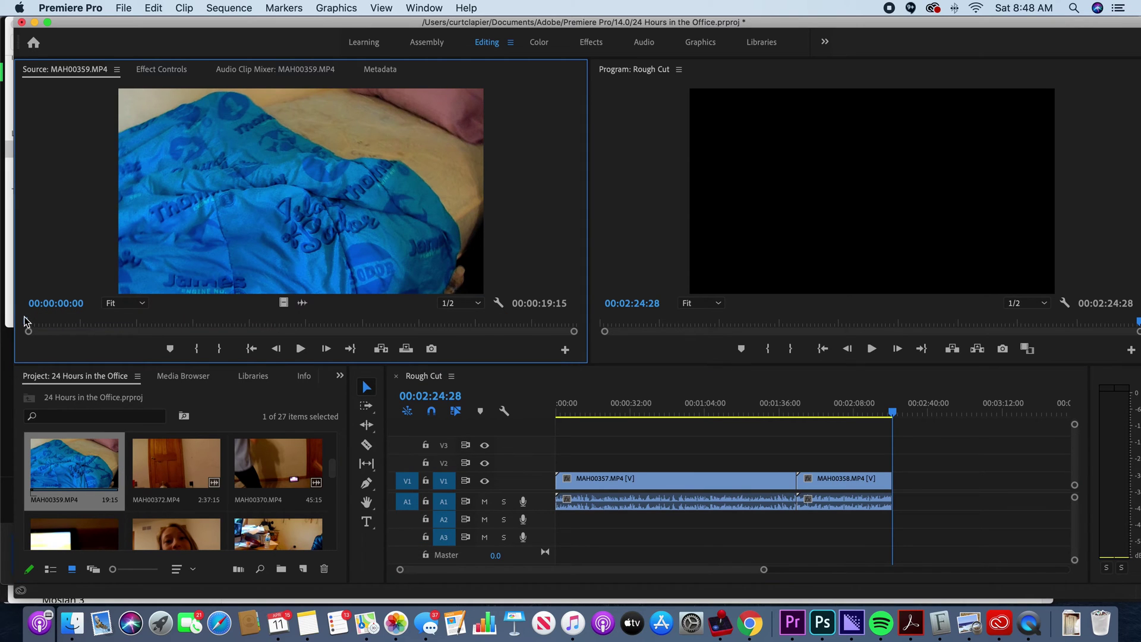
key(space)
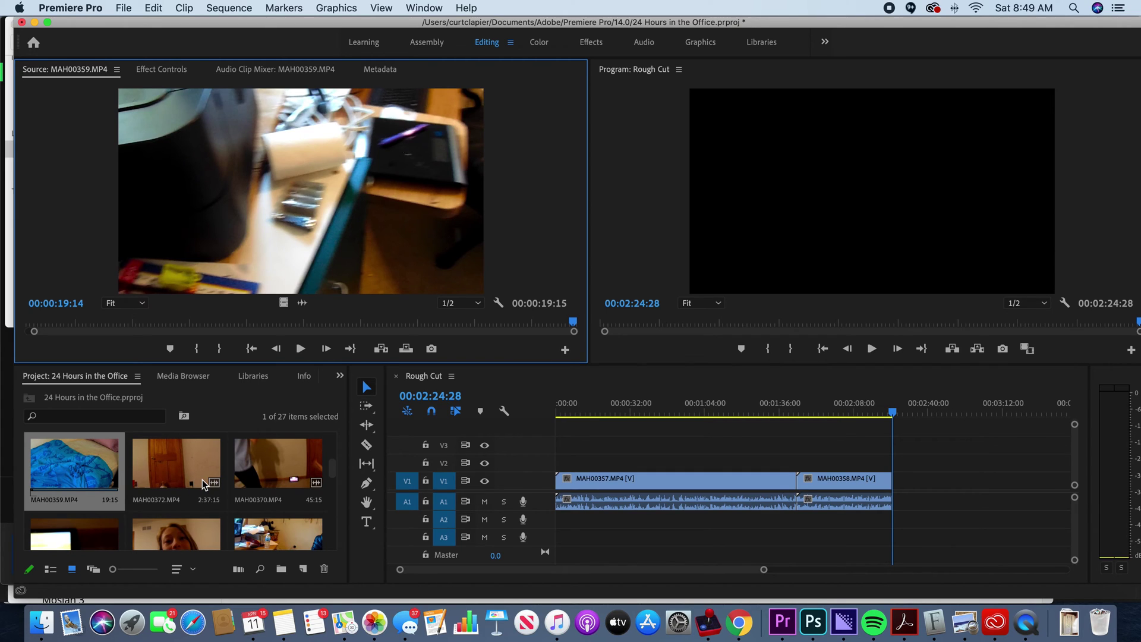
scroll(203, 479, down, 3)
scroll(203, 480, up, 3)
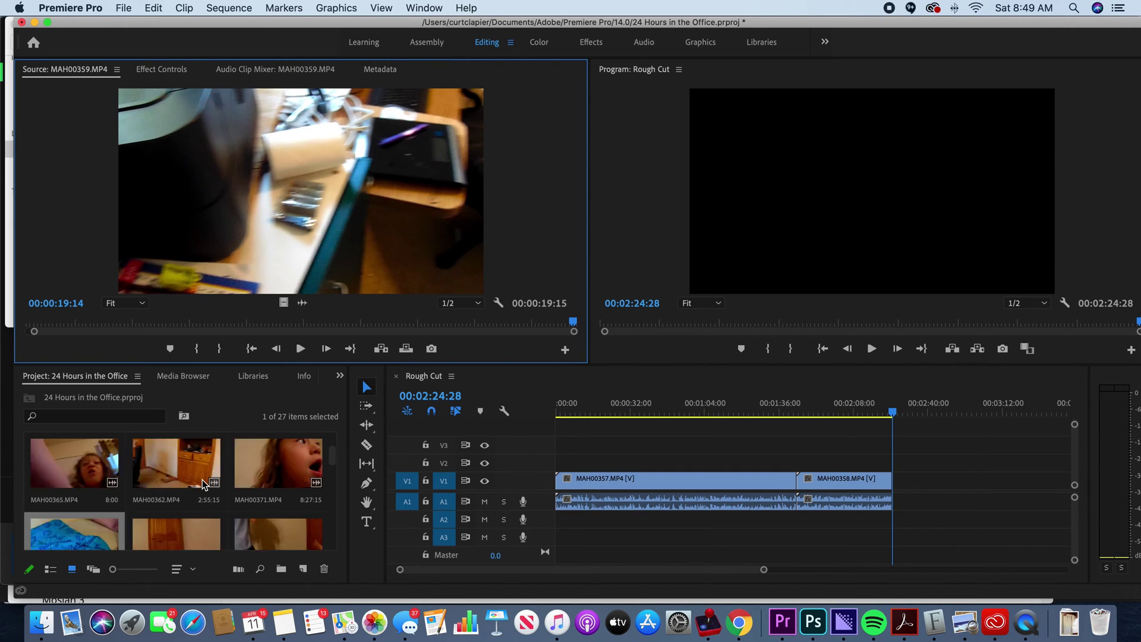
scroll(202, 480, up, 3)
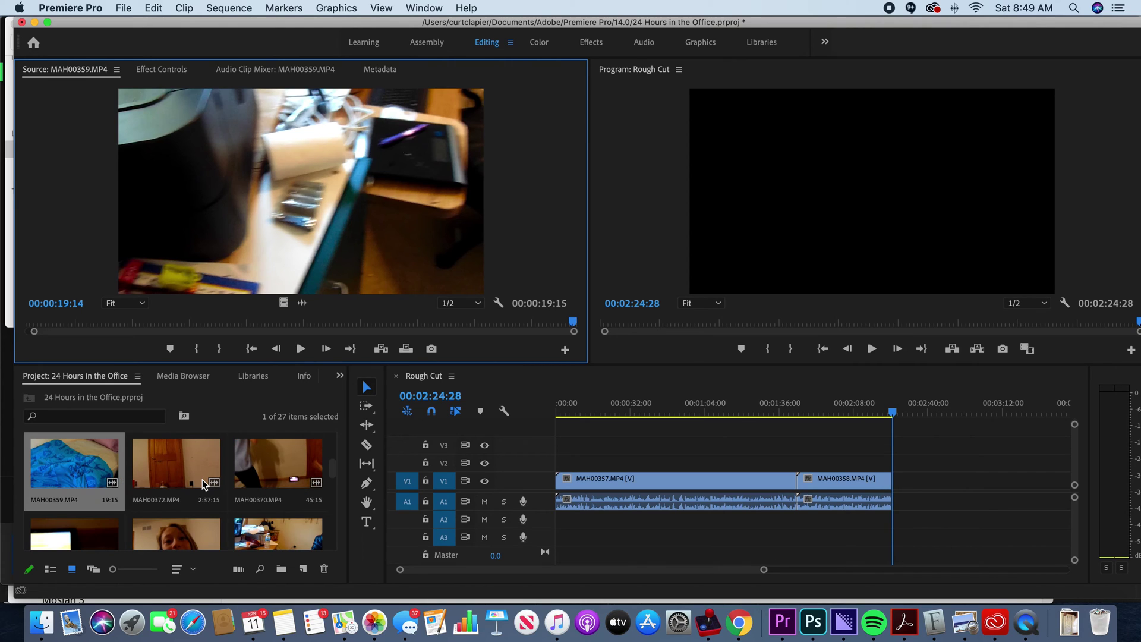
scroll(202, 481, down, 3)
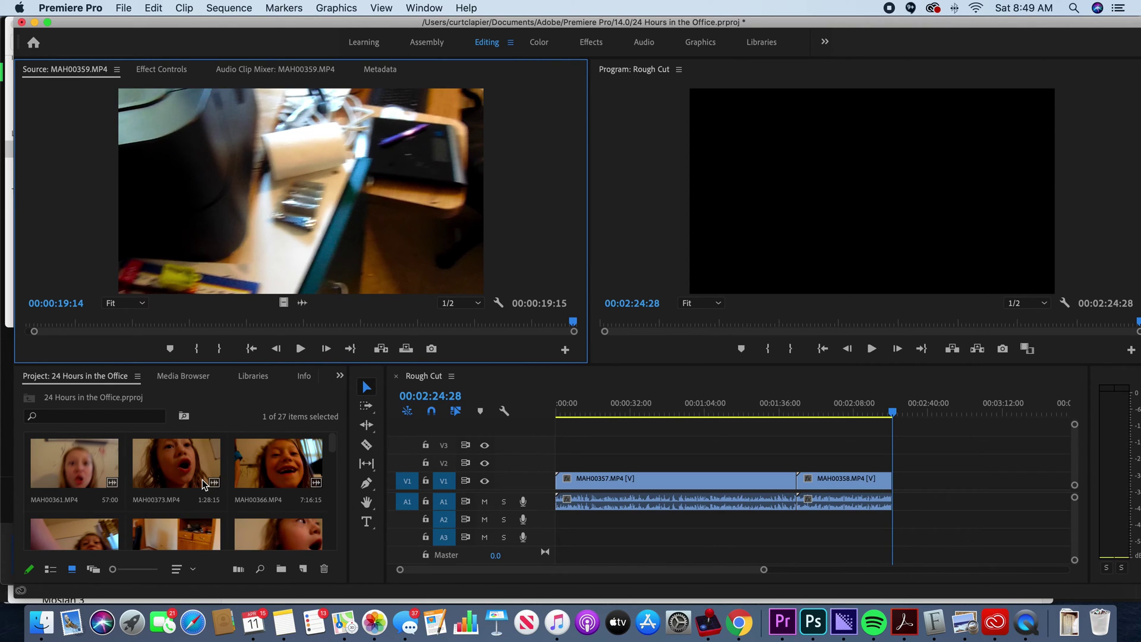
scroll(203, 482, down, 3)
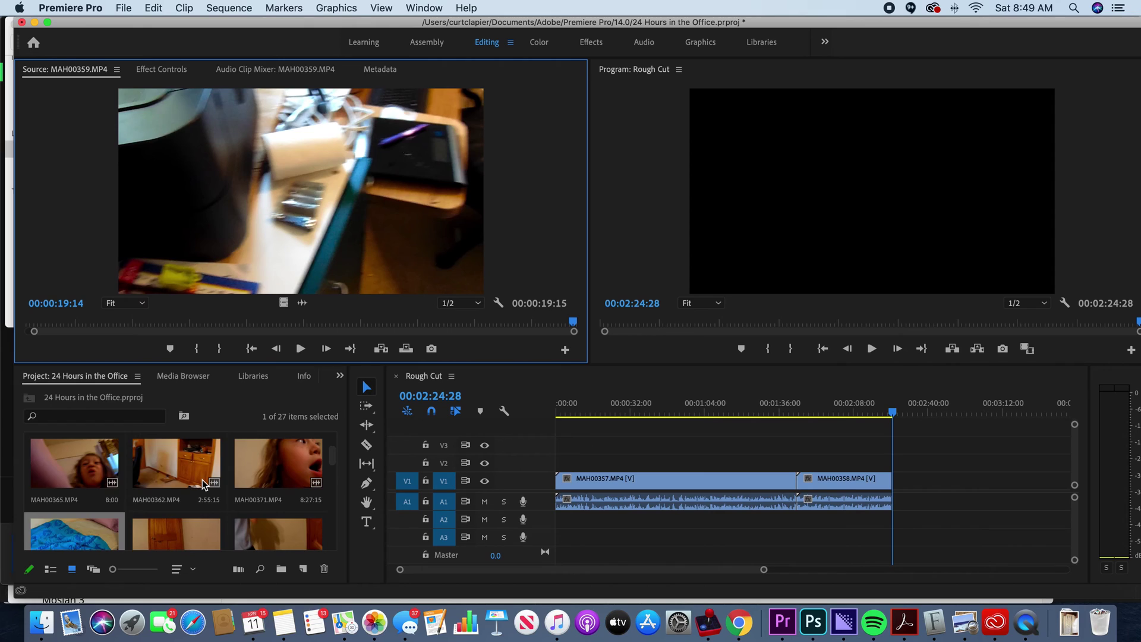
scroll(203, 482, up, 5)
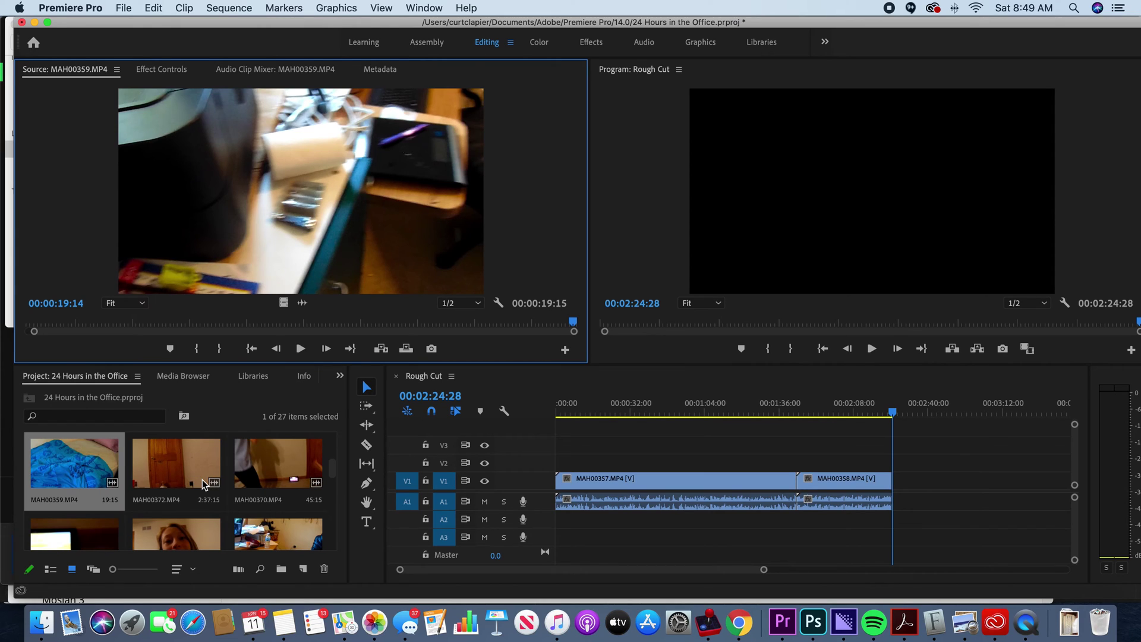
scroll(203, 480, down, 3)
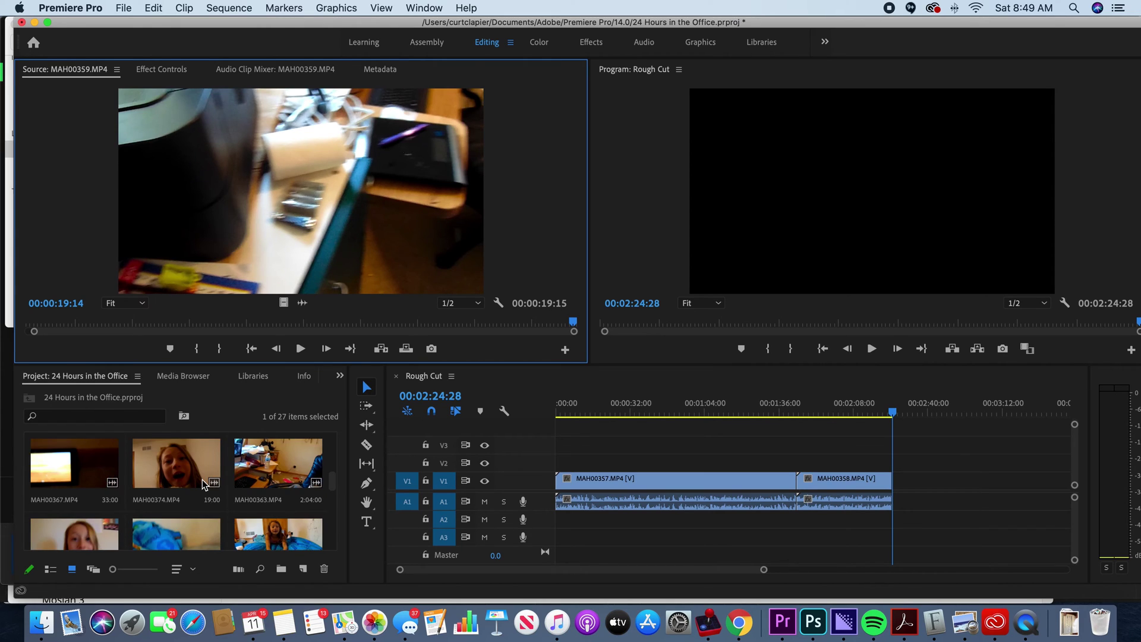
scroll(202, 480, down, 3)
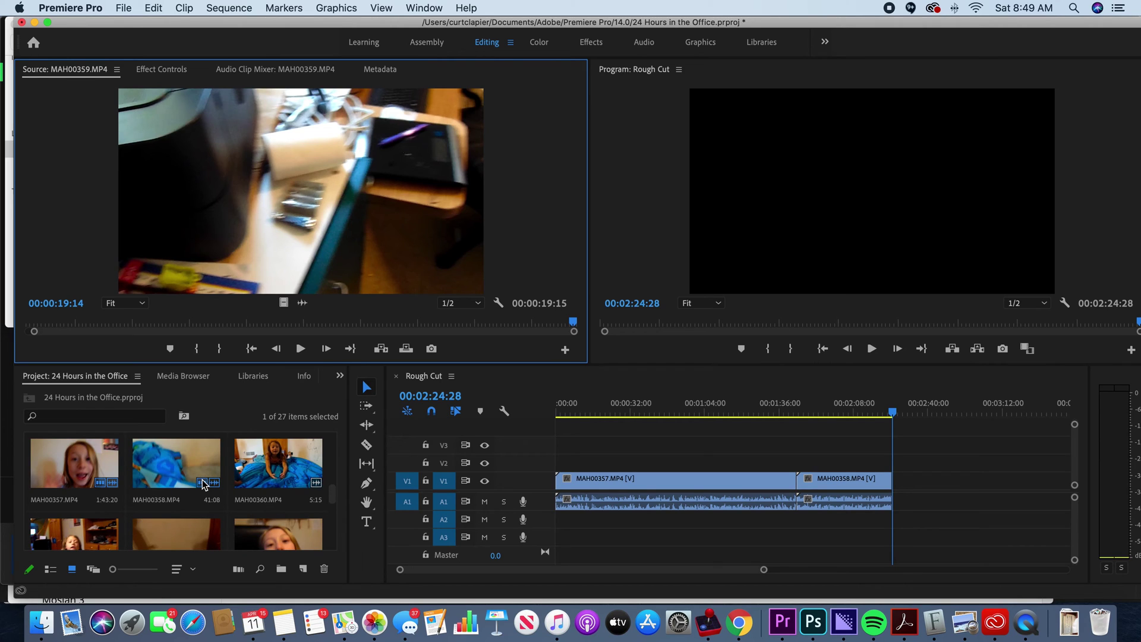
Step: Load MAH00360.MP4, play it, and step frame by frame to find the start moment near two seconds
double_click(259, 480)
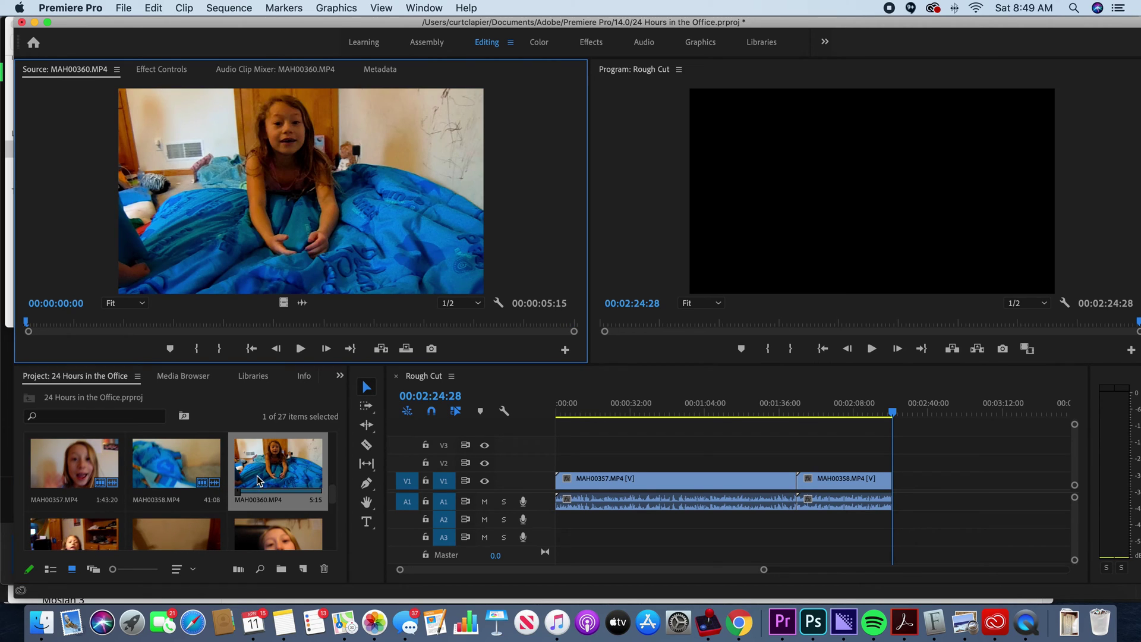
key(space)
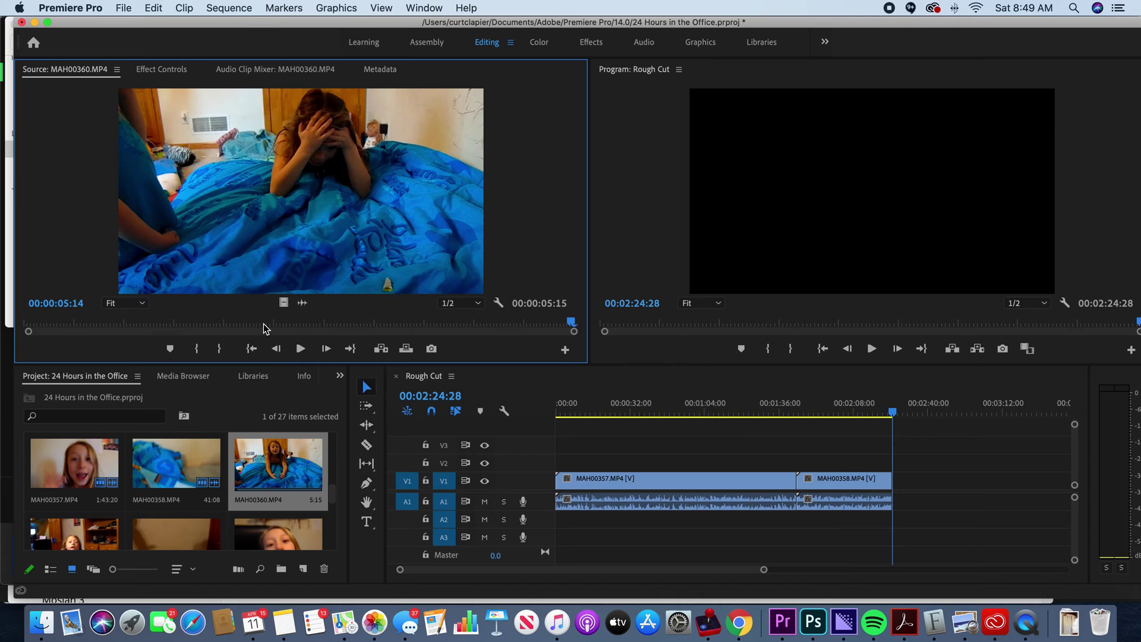
mouse_move(263, 324)
mouse_down()
mouse_move(68, 329)
mouse_move(195, 330)
mouse_up()
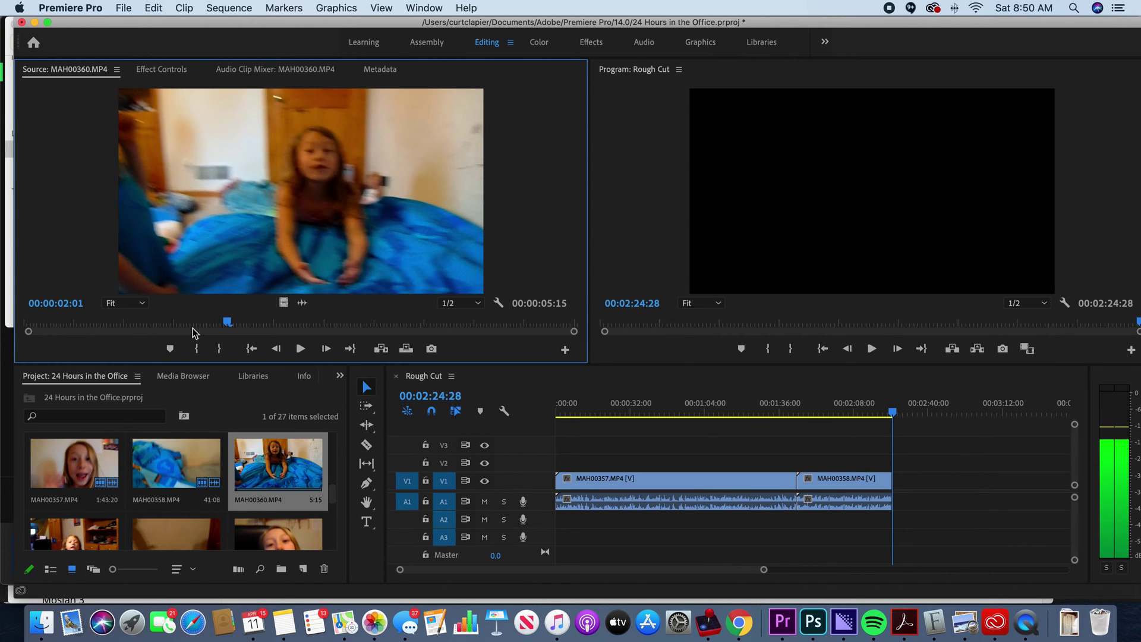
key(Left)
key(Left)
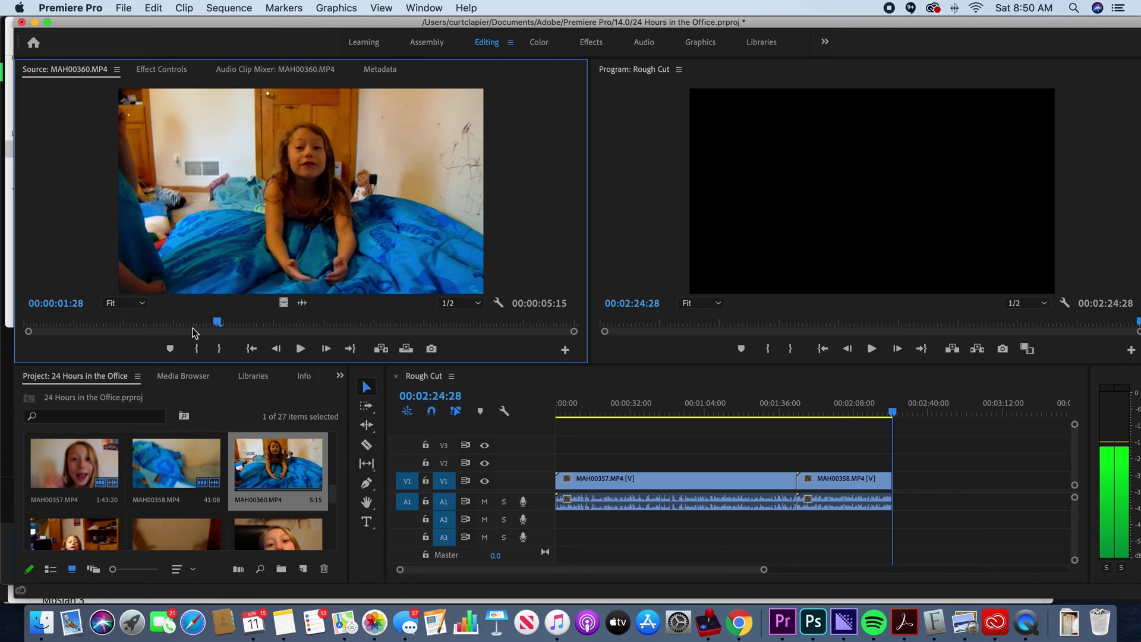
key(Left)
key(Left)
key(Left)
key(Left)
key(Left)
key(Left)
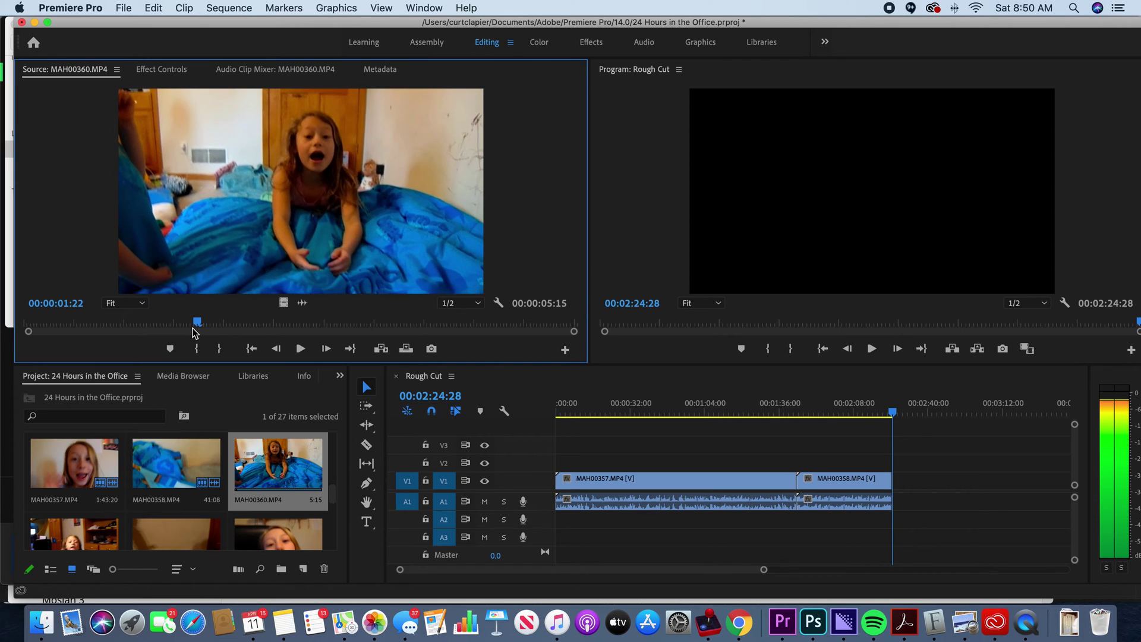
key(Left)
key(Left)
key(Left)
key(Right)
key(Right)
Step: Mark MAH00360's In point at 00:00:01:20 and Out point at 00:00:04:24
key(Left)
key(i)
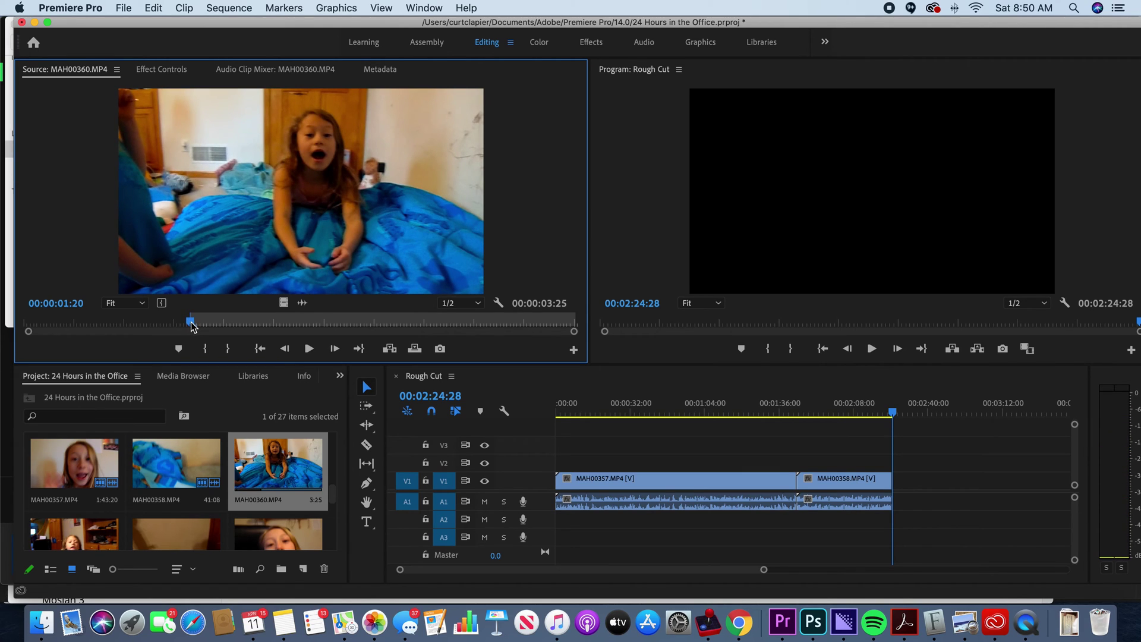
key(space)
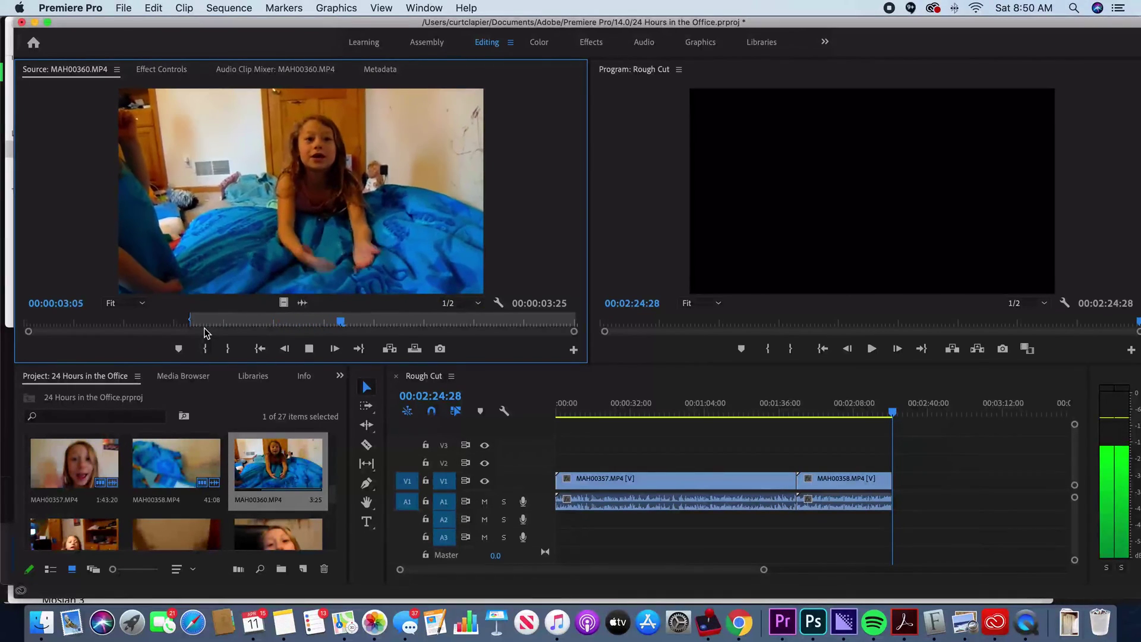
key(space)
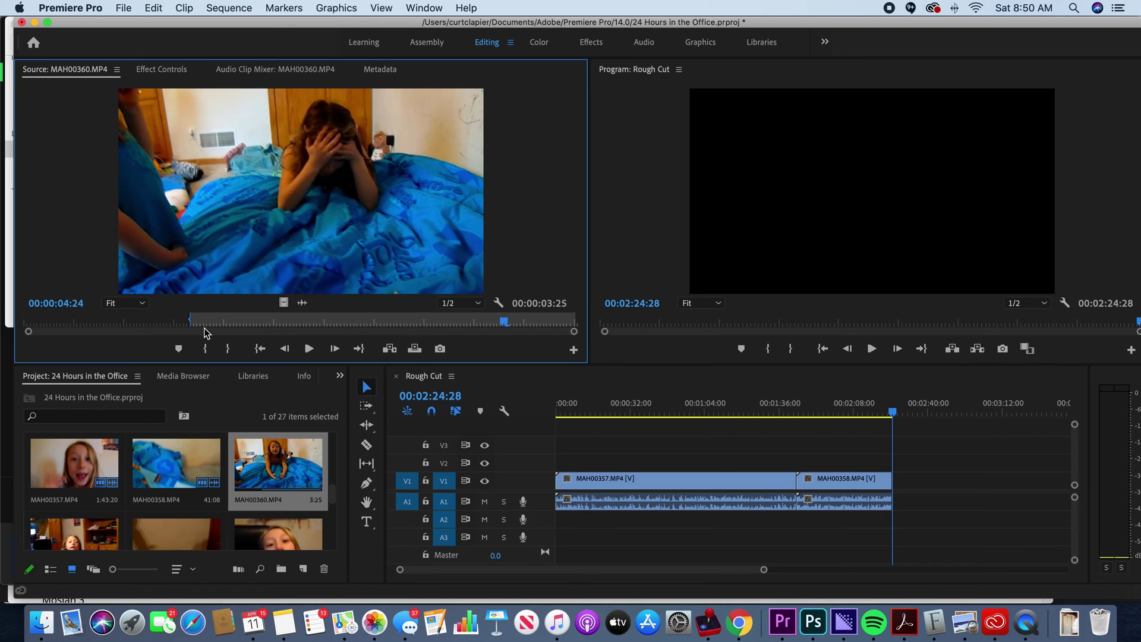
key(o)
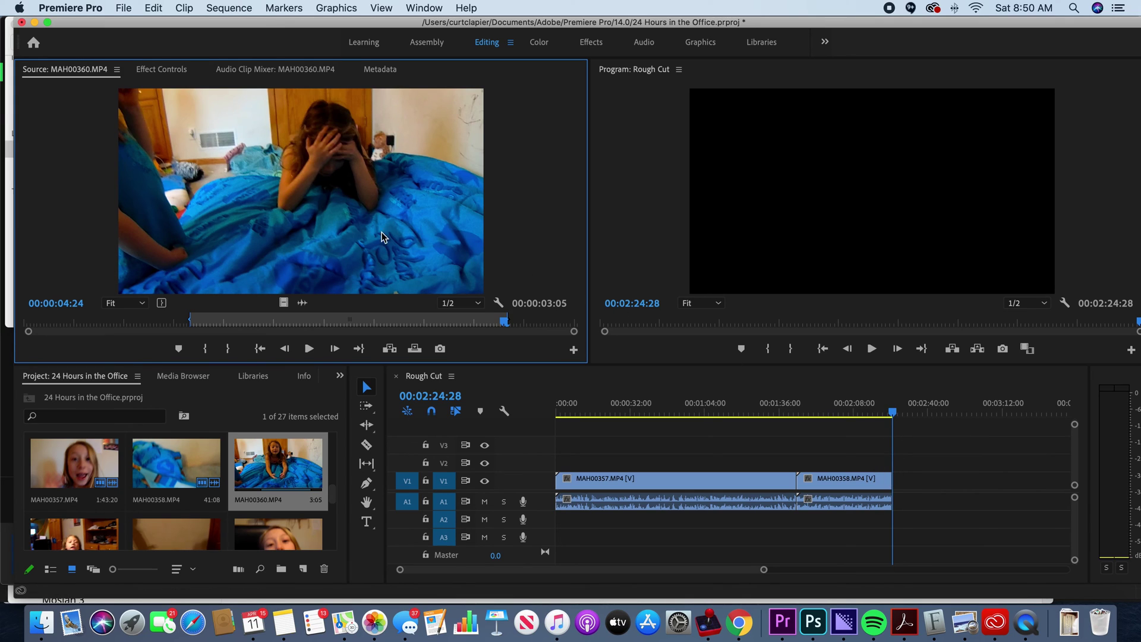
Step: Insert the trimmed MAH00360 into Rough Cut after MAH00358 via the Program Monitor's Insert zone
drag(340, 216, 814, 195)
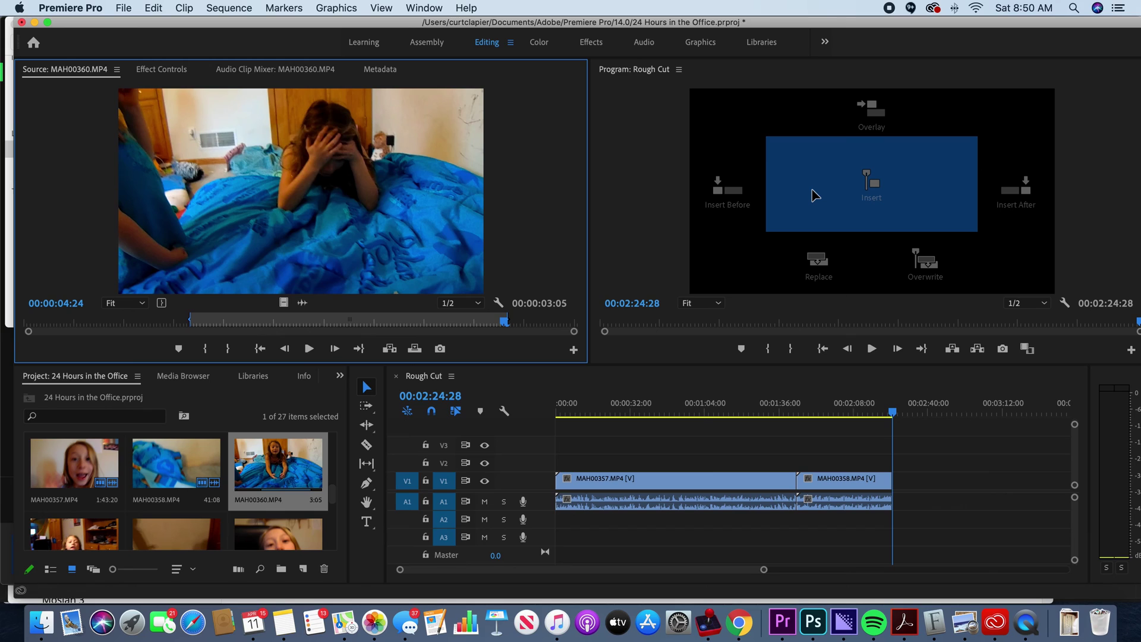
drag(814, 195, 834, 189)
drag(847, 132, 848, 125)
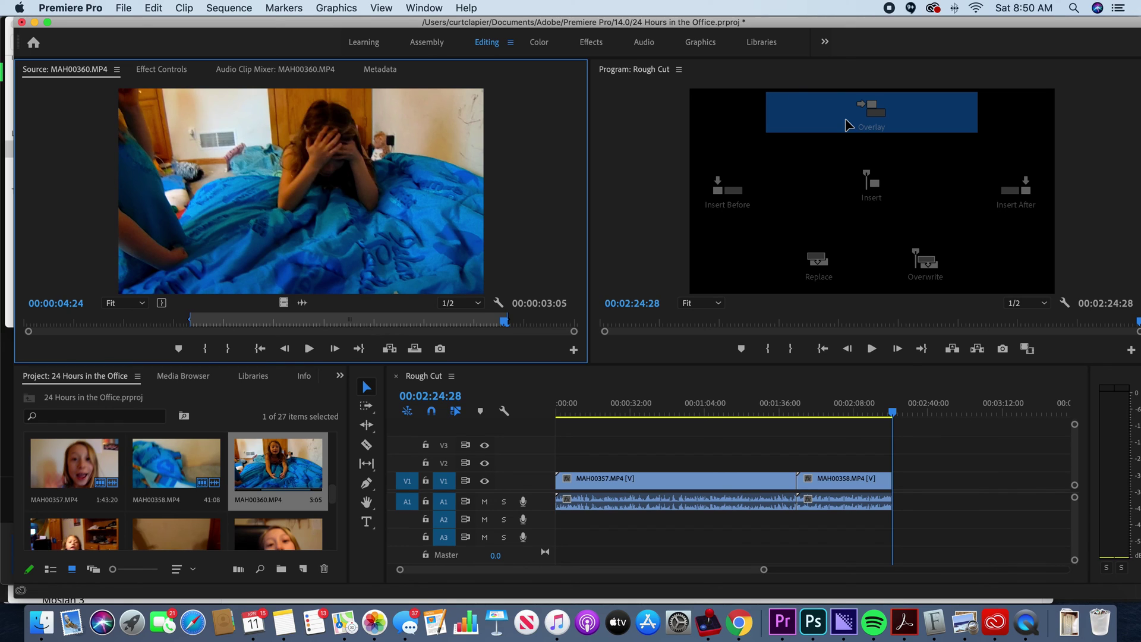
drag(849, 125, 872, 181)
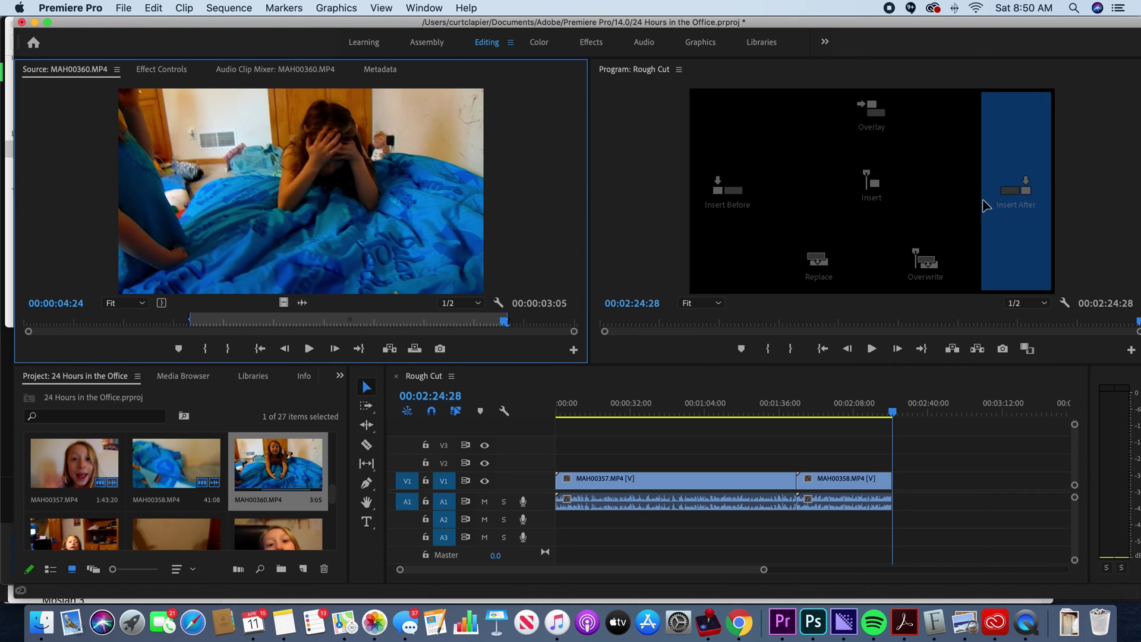
mouse_move(873, 195)
mouse_down()
mouse_move(870, 261)
mouse_move(854, 196)
mouse_move(889, 204)
mouse_up()
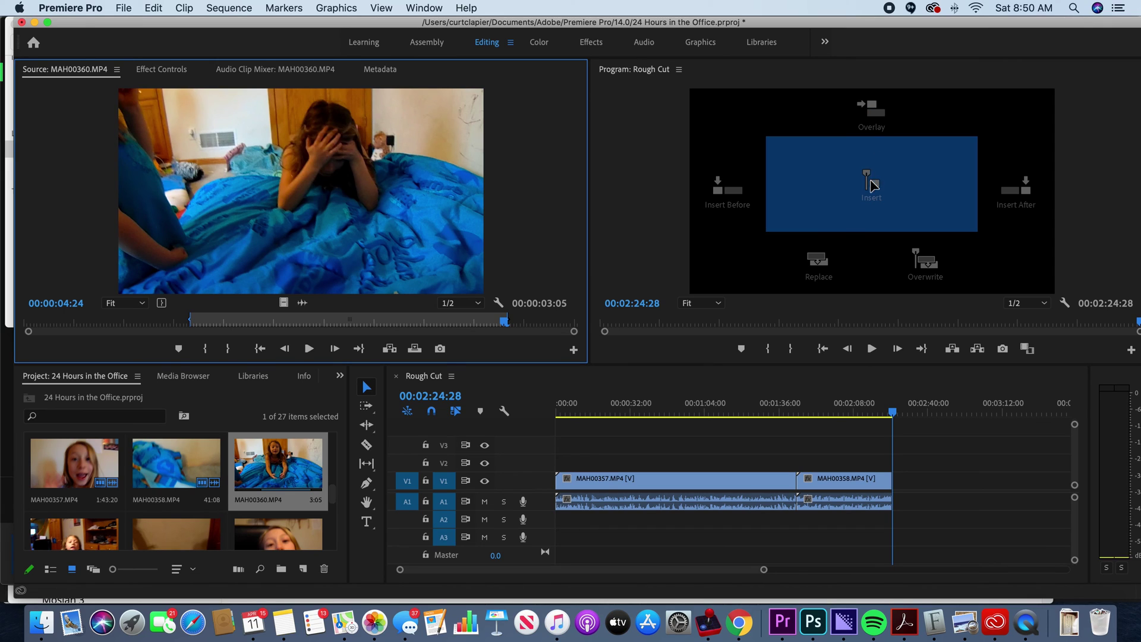
drag(890, 204, 871, 175)
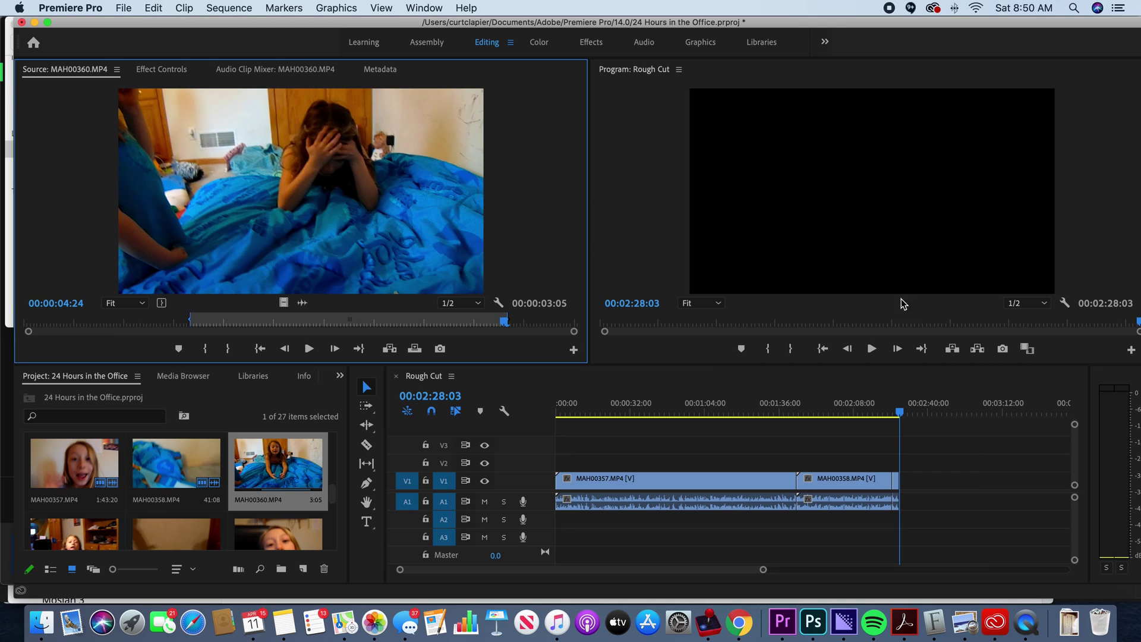